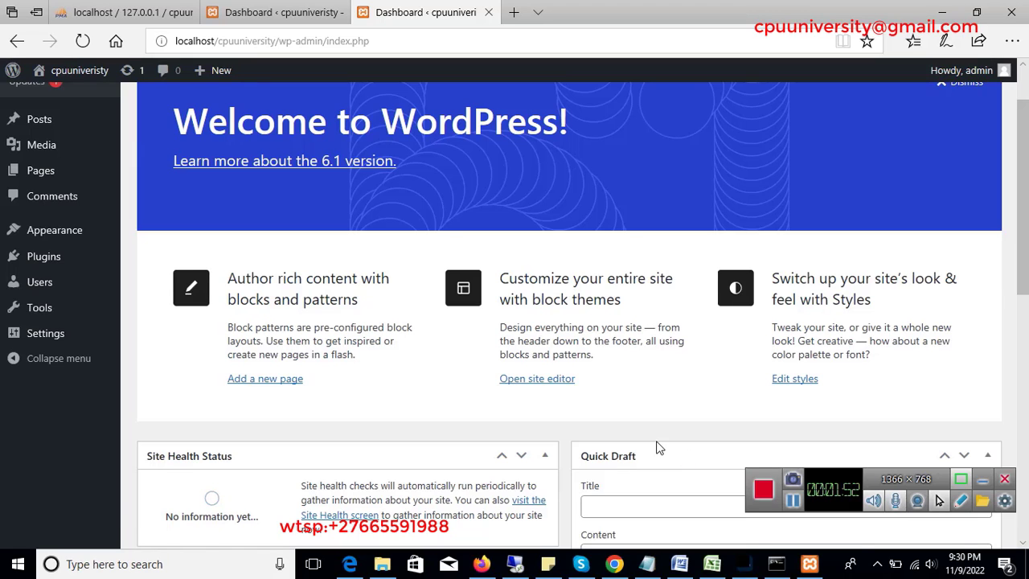
Open Appearance > Themes, after a brief look at Pages, to view the three installed themes
scroll(71, 291, up, 1)
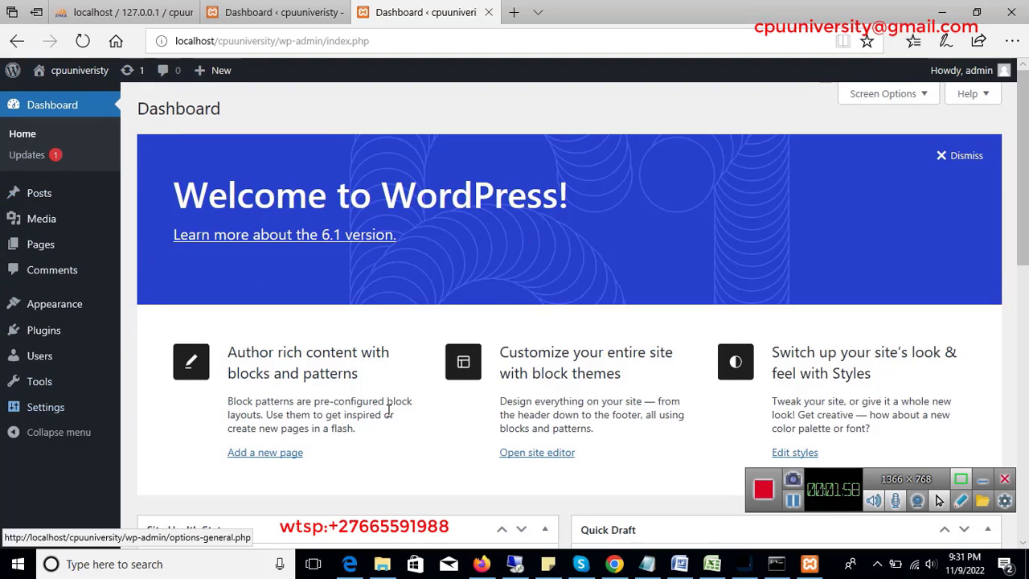
click(59, 313)
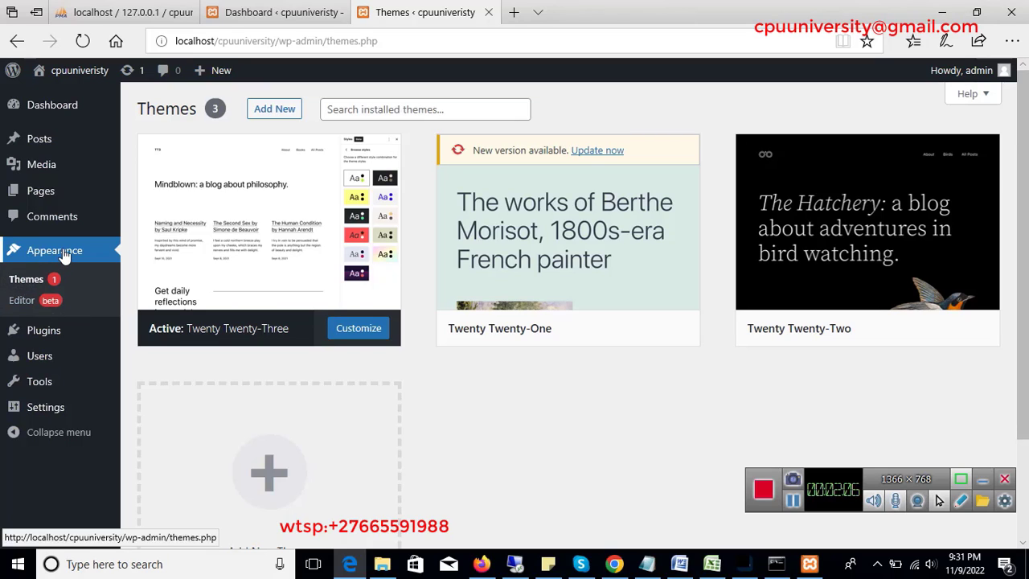
click(47, 192)
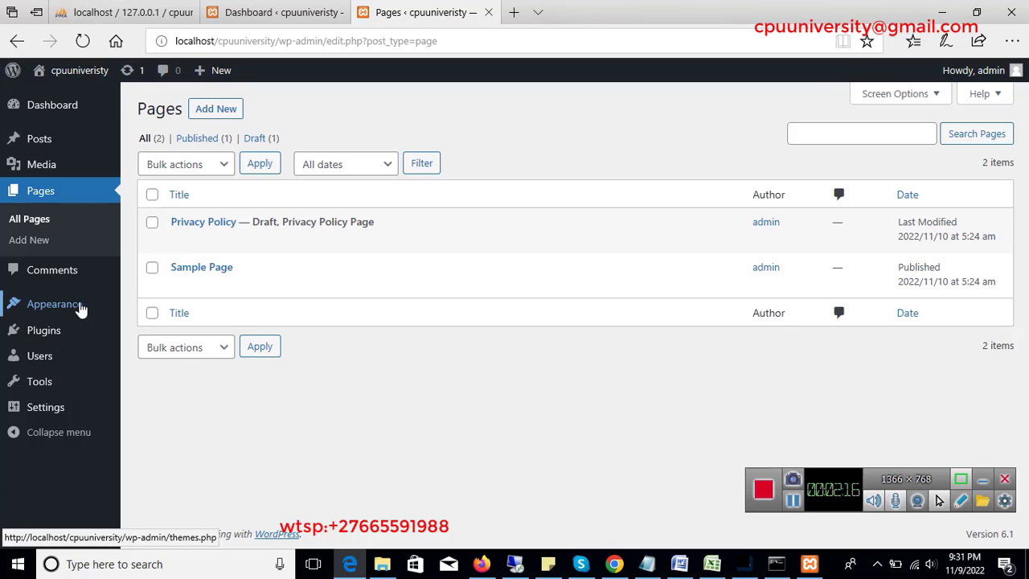
click(64, 305)
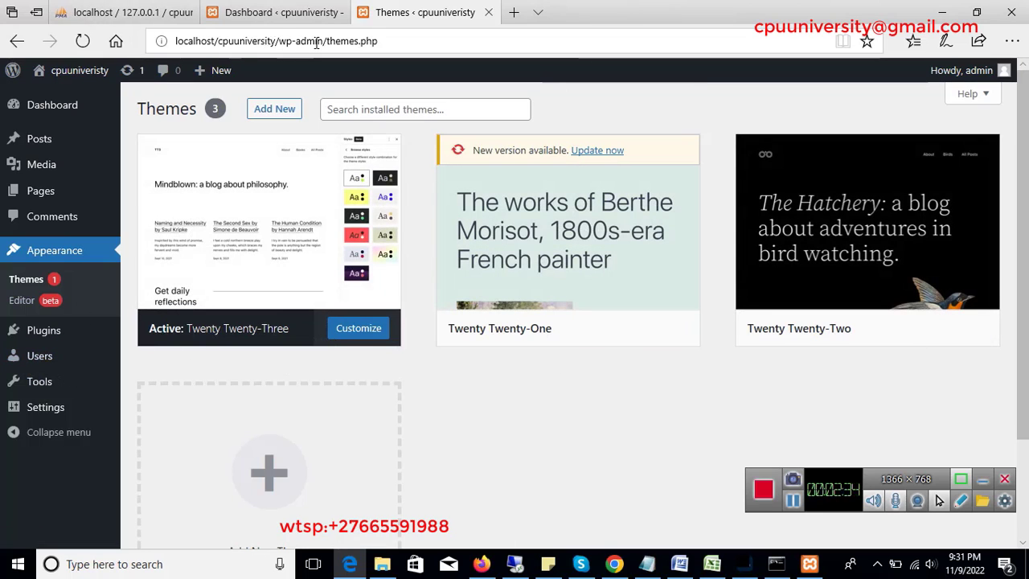
Copy the themes.php address into a new tab, trim /wp-admin/themes.php, and load the site's front page
drag(276, 40, 44, 63)
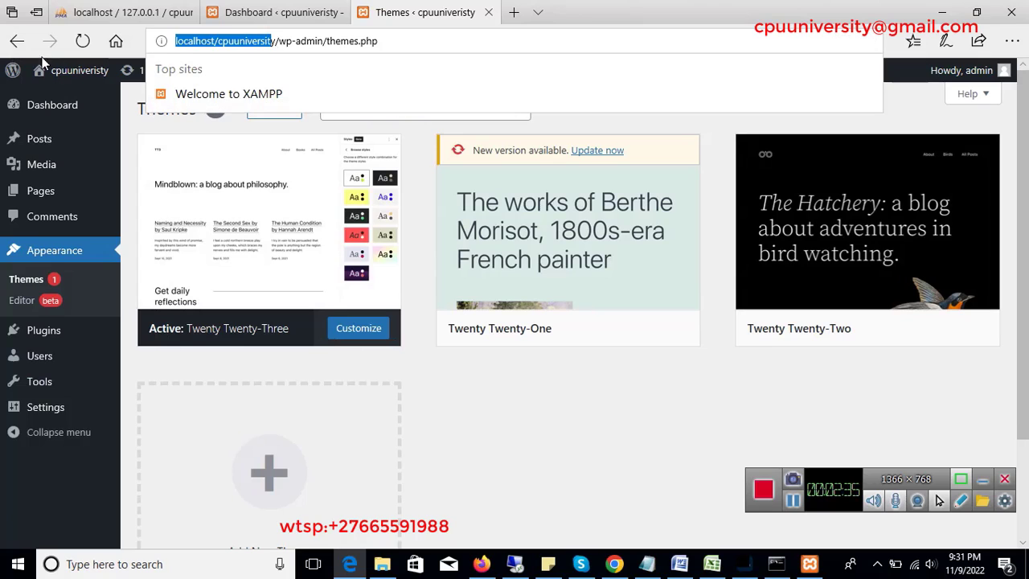
triple_click(207, 41)
right_click(207, 42)
click(188, 84)
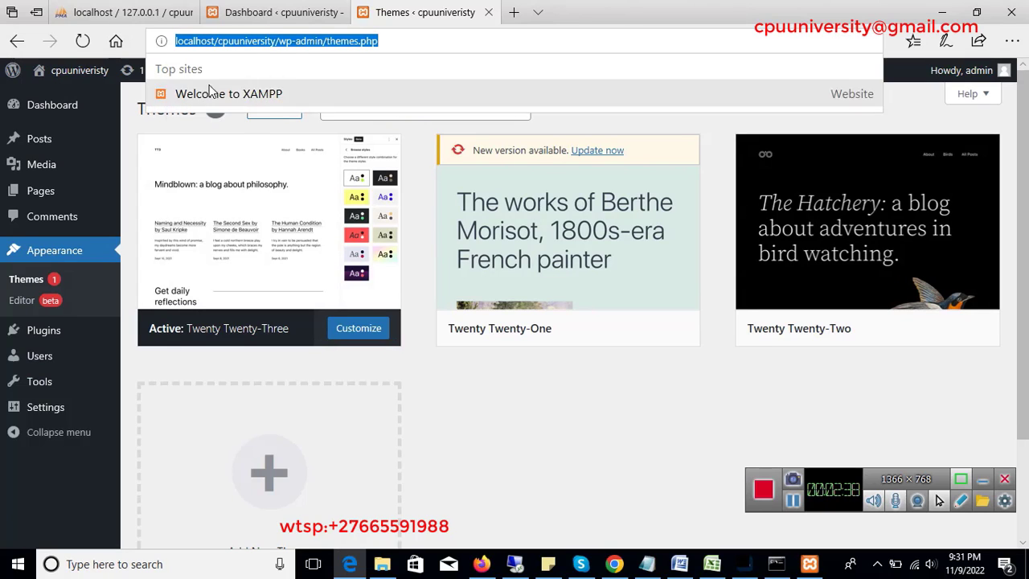
key(Delete)
key(ctrl+t)
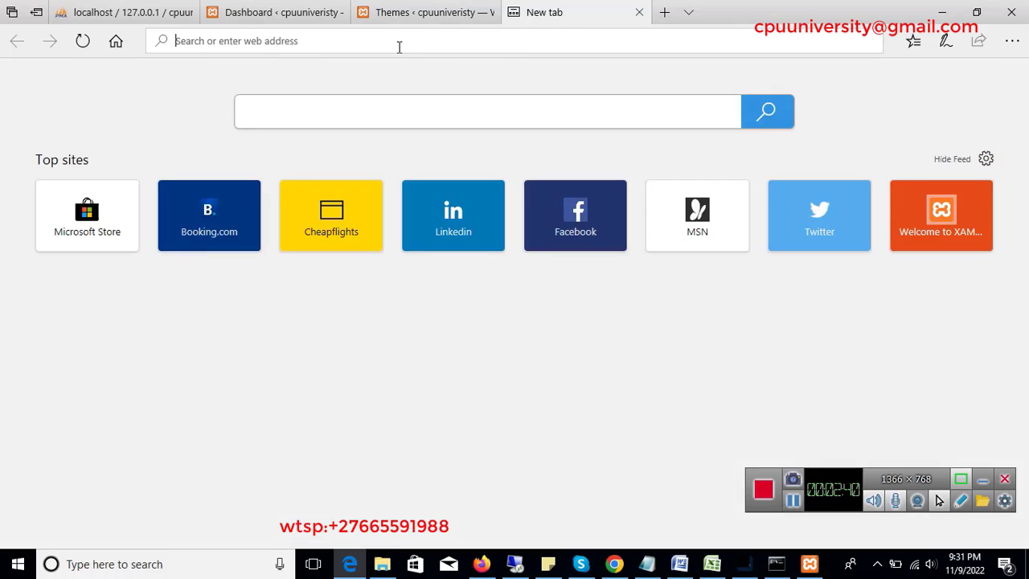
right_click(397, 43)
click(402, 68)
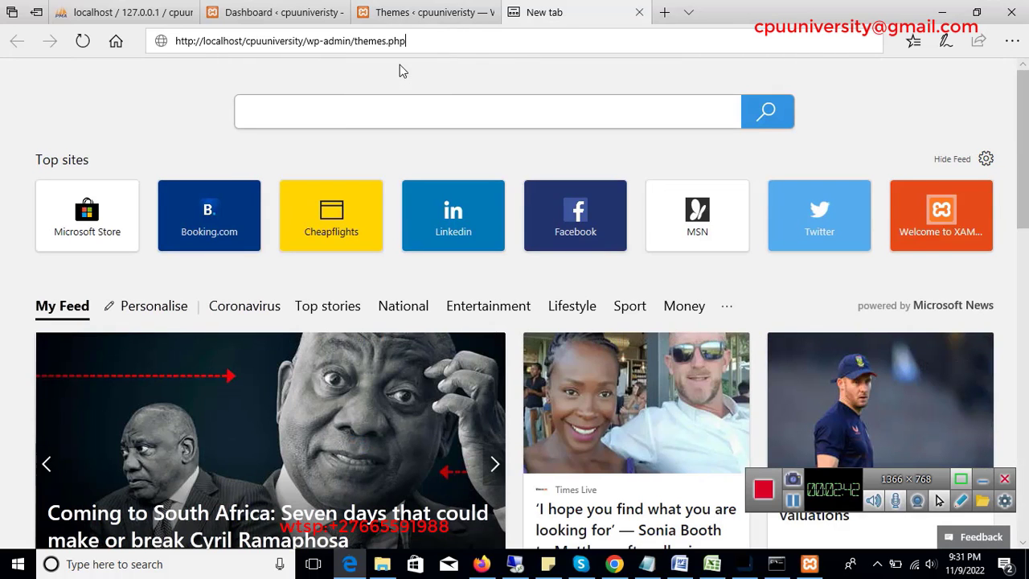
drag(412, 41, 302, 47)
key(BackSpace)
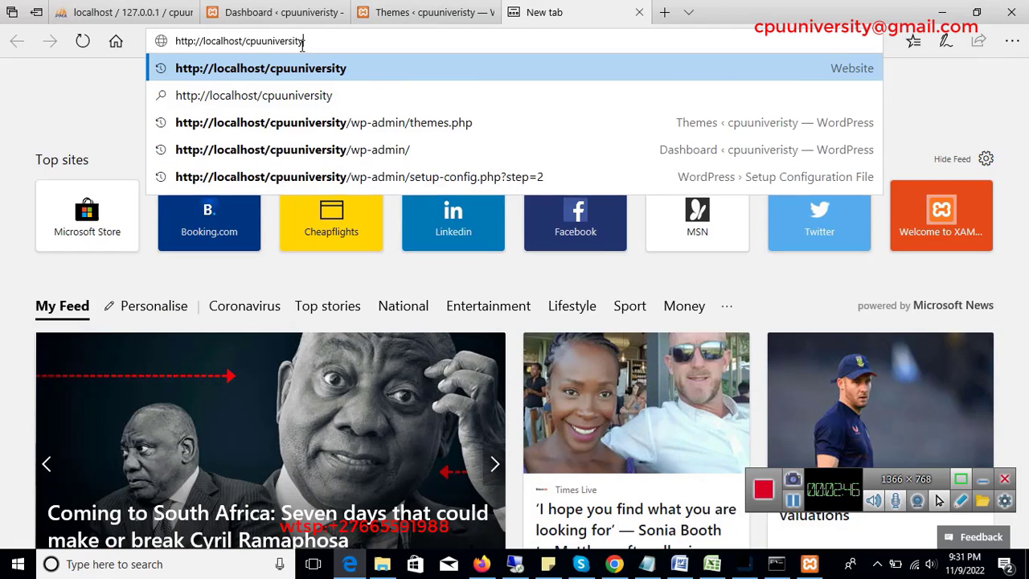
key(Return)
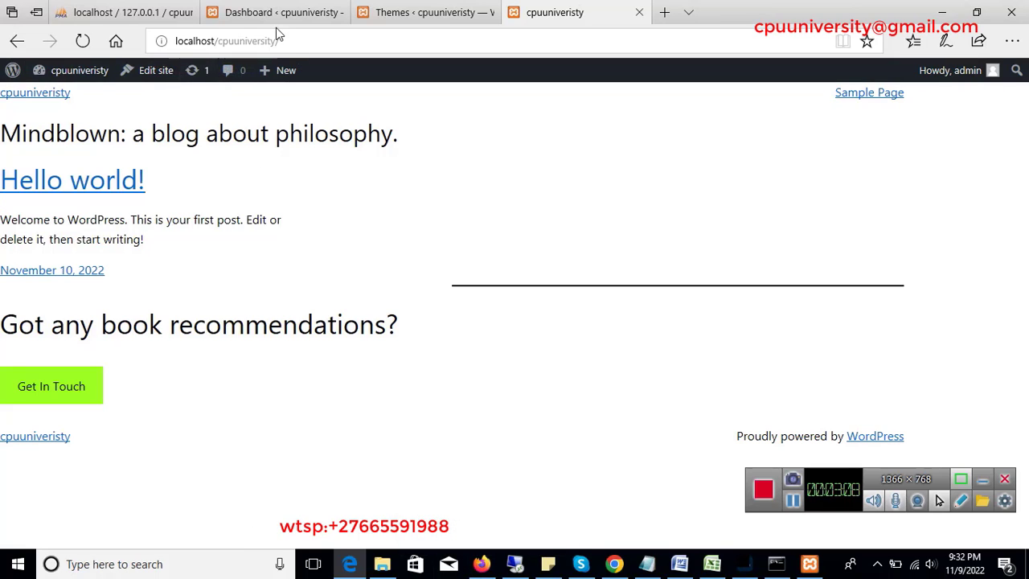
Copy the front page address and switch over to Firefox
click(299, 42)
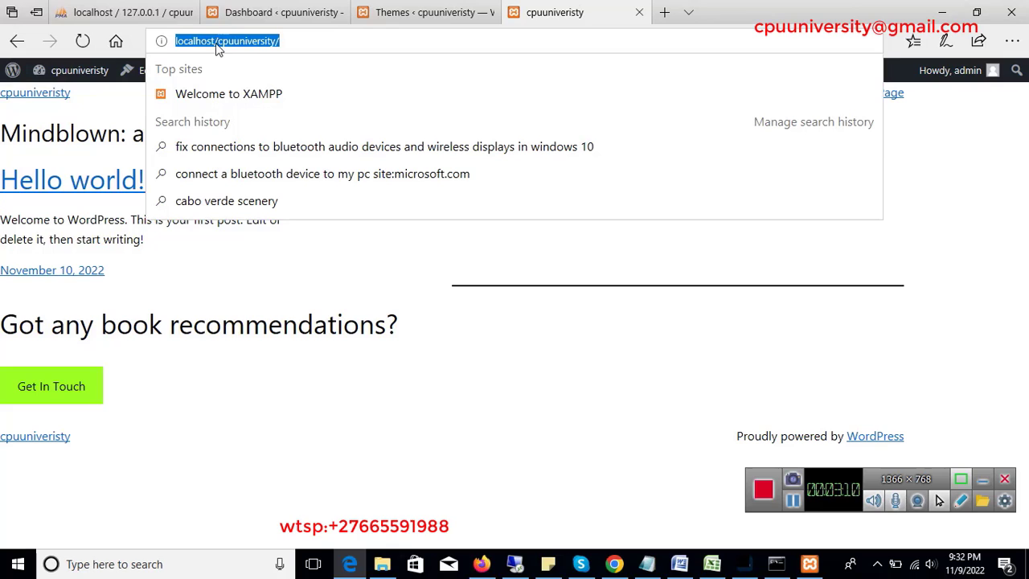
right_click(216, 44)
click(211, 86)
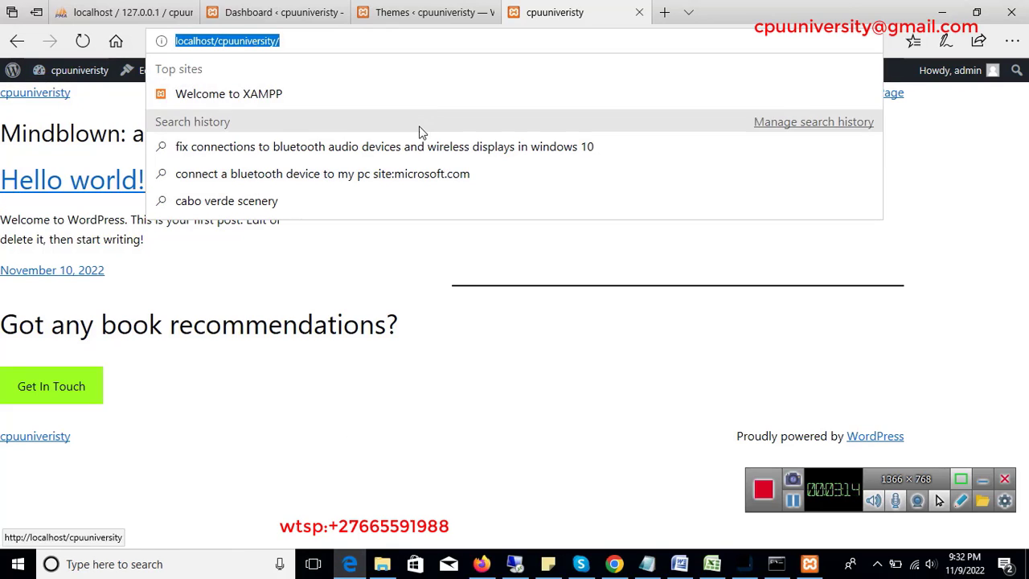
click(480, 565)
click(262, 49)
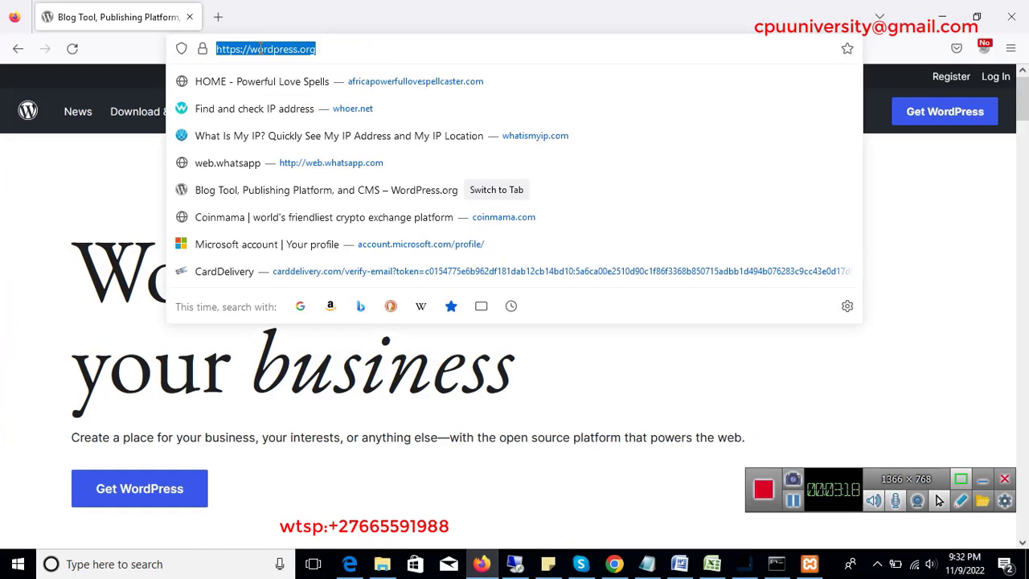
Load localhost/cpuuniversity/ in Firefox, skim the page, then open a blank new tab
right_click(263, 50)
click(283, 165)
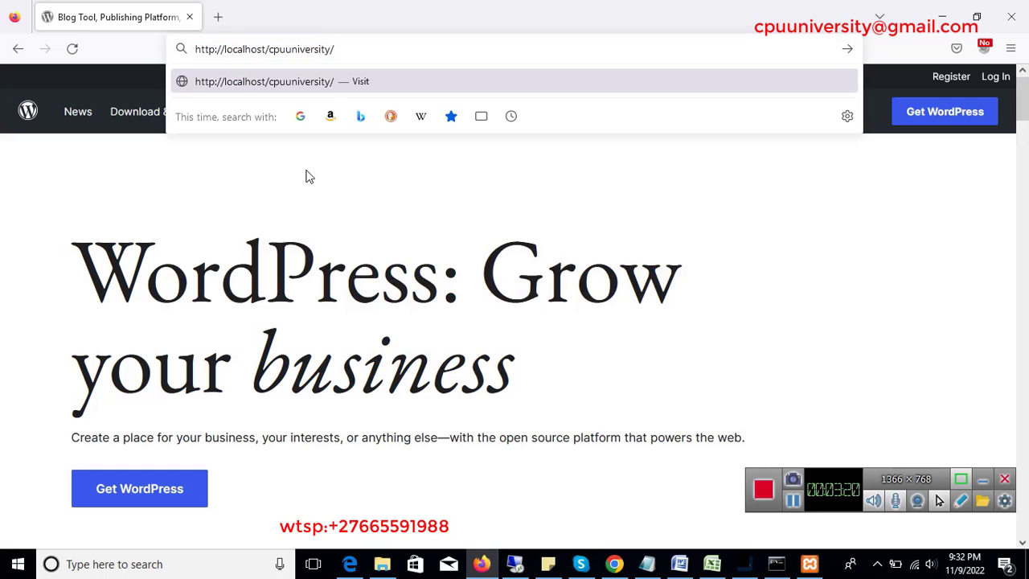
key(Return)
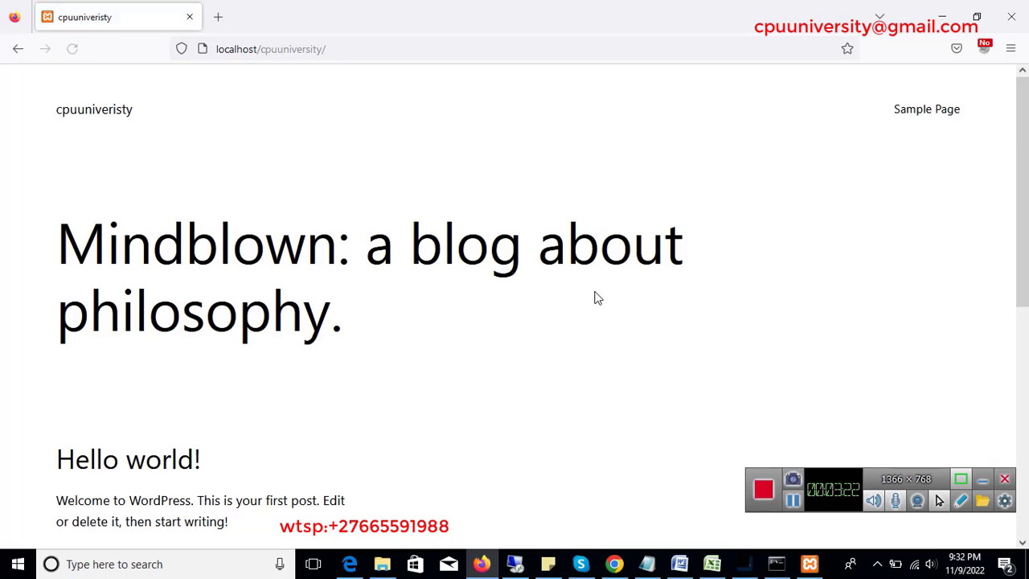
scroll(211, 275, down, 5)
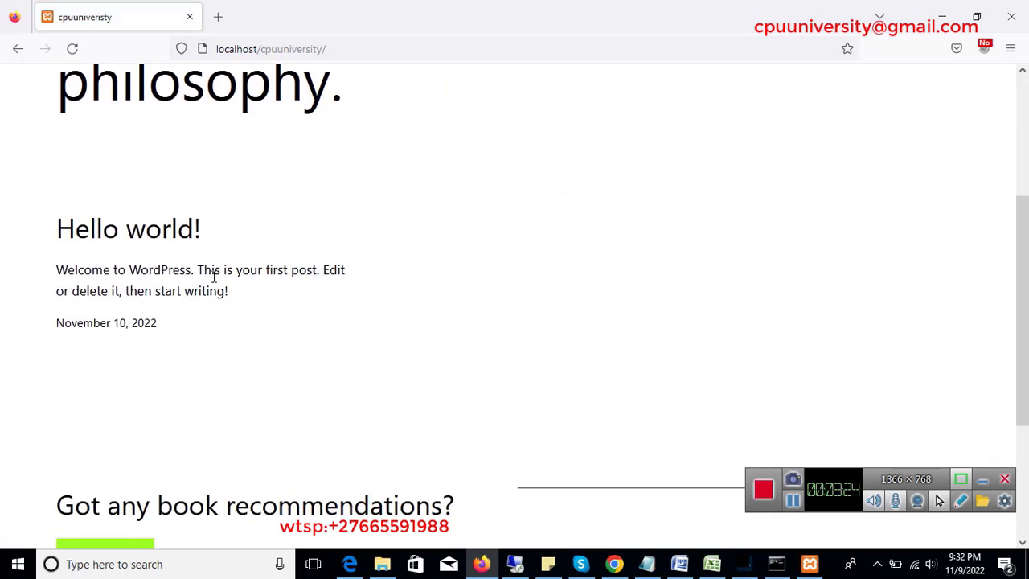
scroll(215, 277, up, 5)
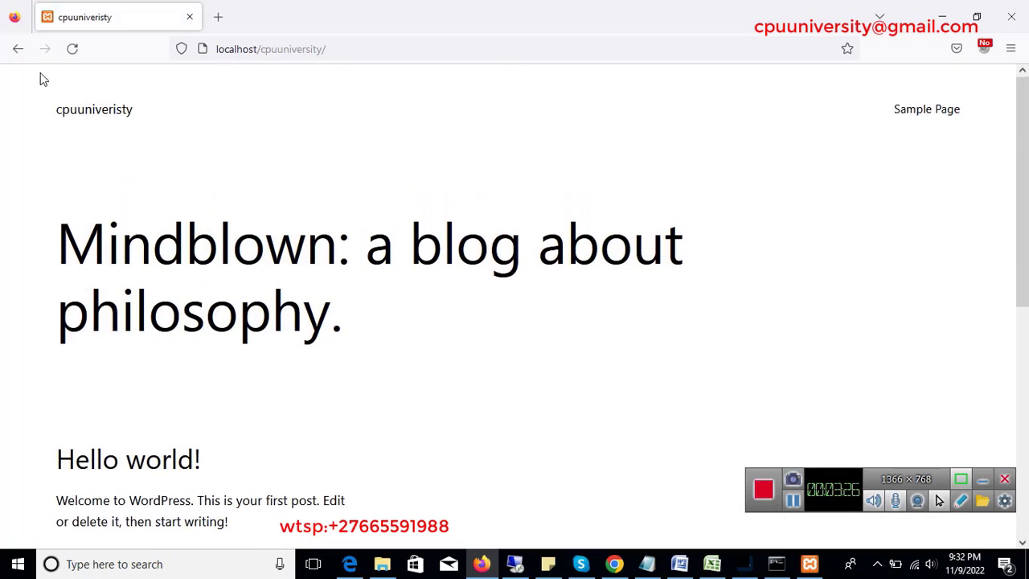
click(217, 17)
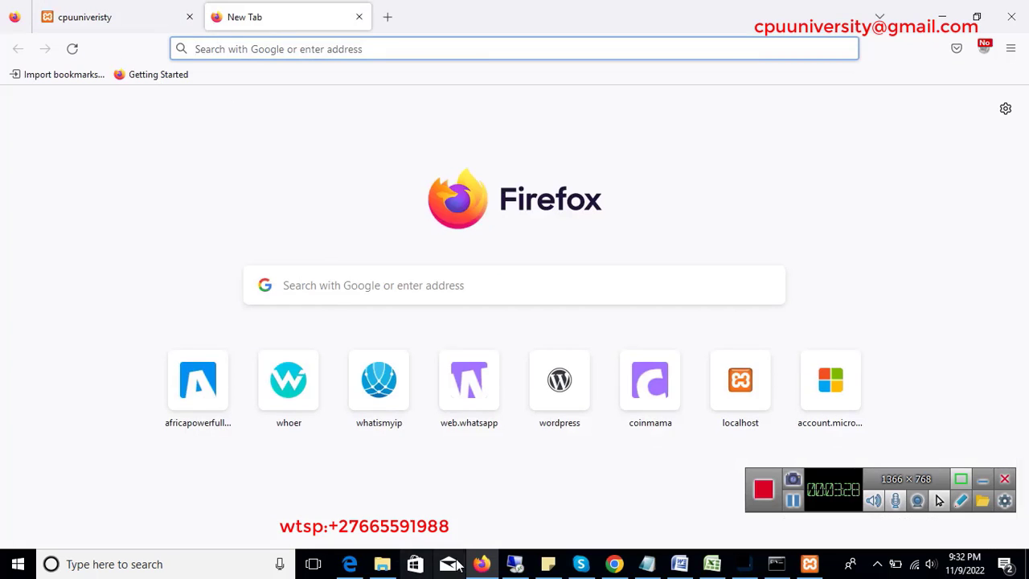
click(362, 563)
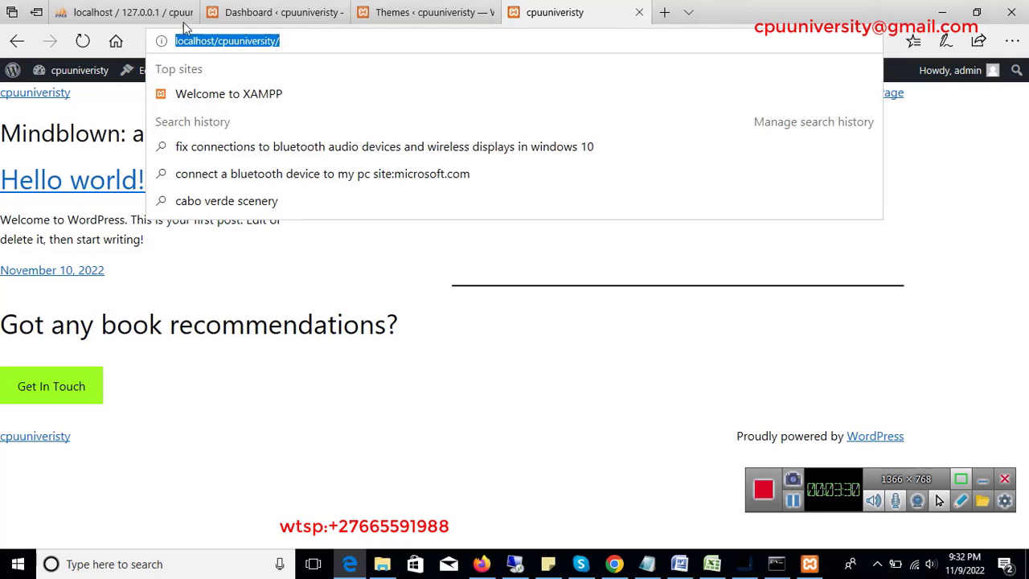
Copy the wp-admin dashboard address from Edge and load it in Firefox's new tab
click(294, 12)
click(332, 40)
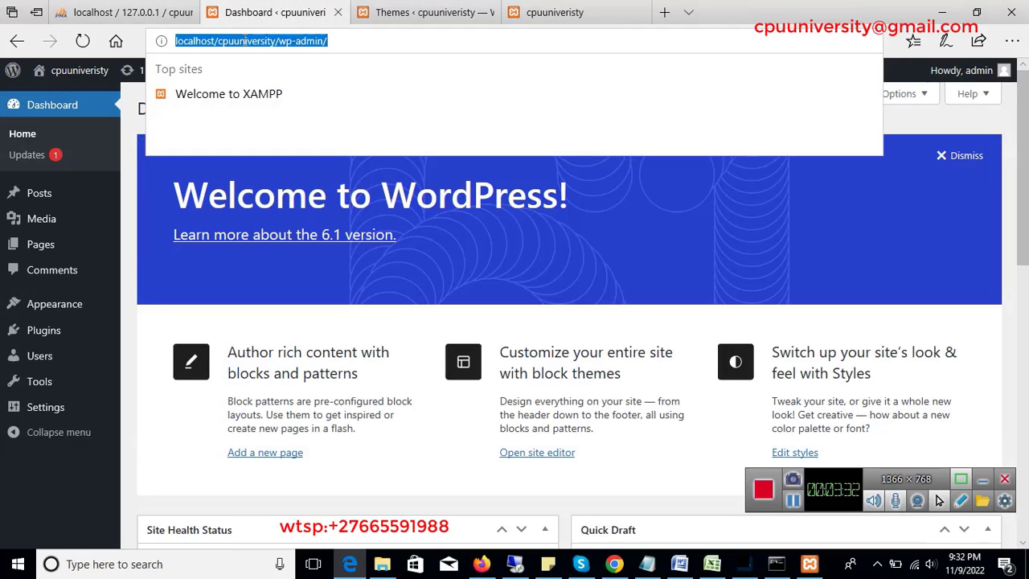
right_click(203, 40)
click(239, 82)
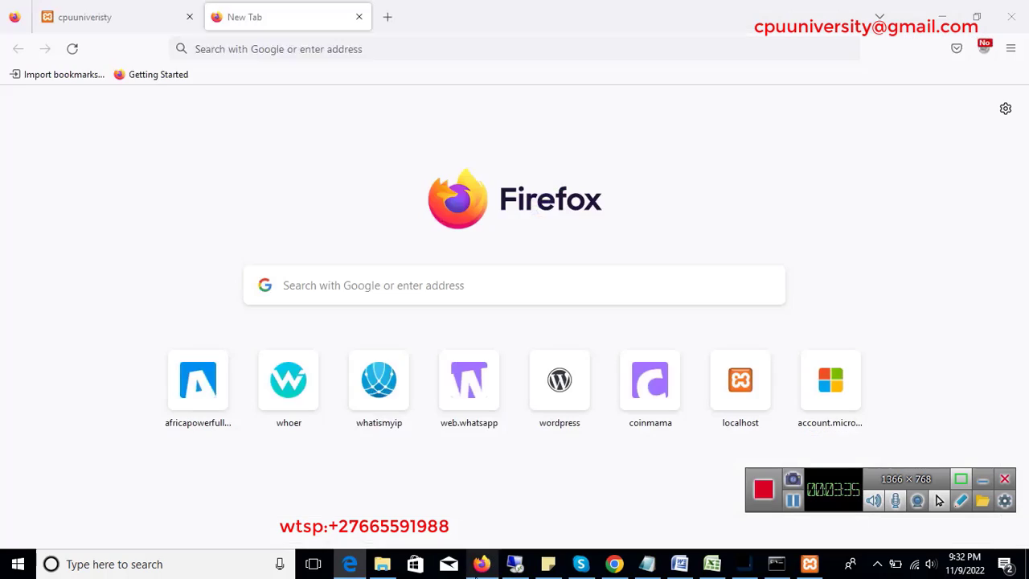
click(481, 563)
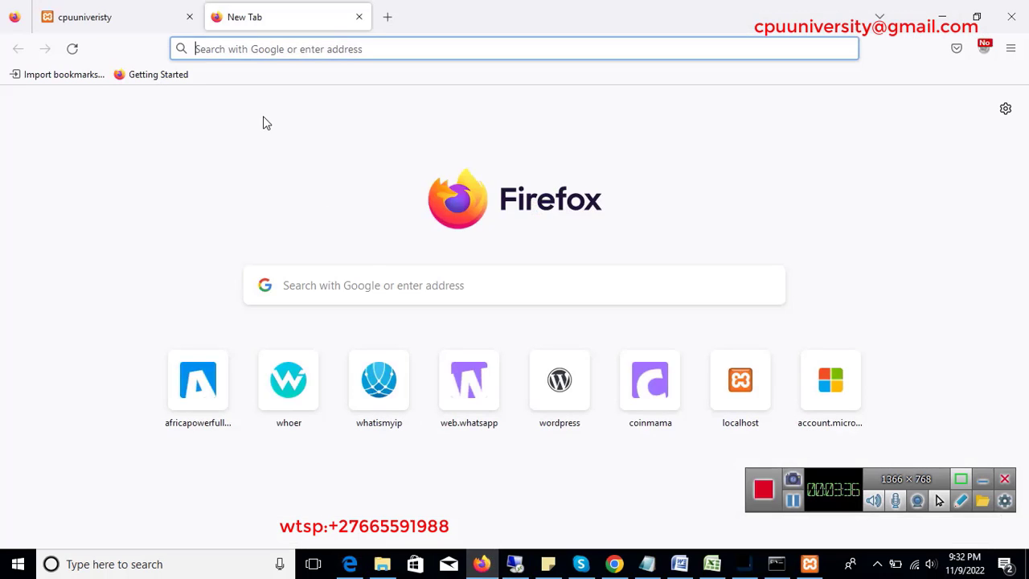
right_click(249, 47)
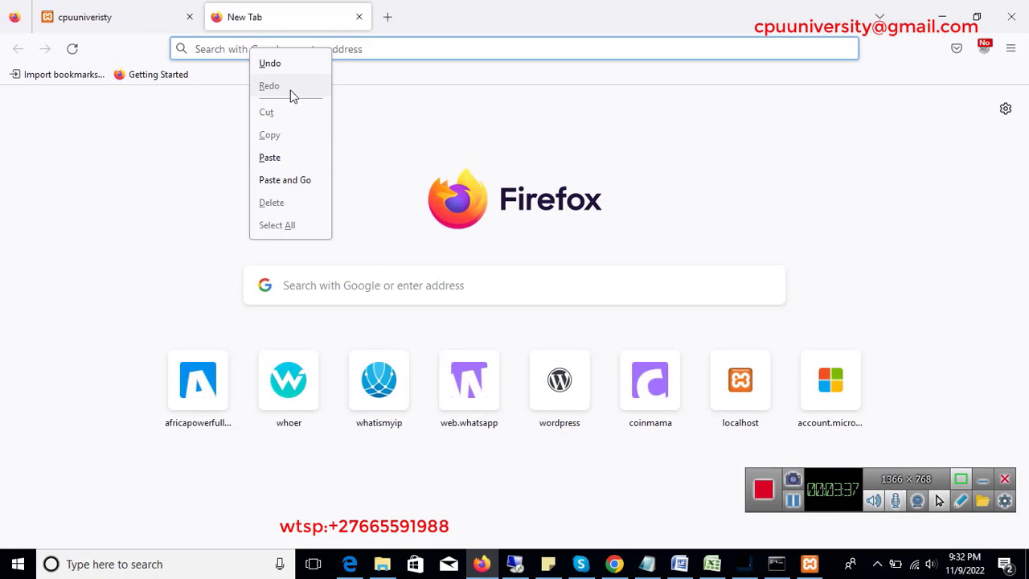
click(282, 157)
key(Return)
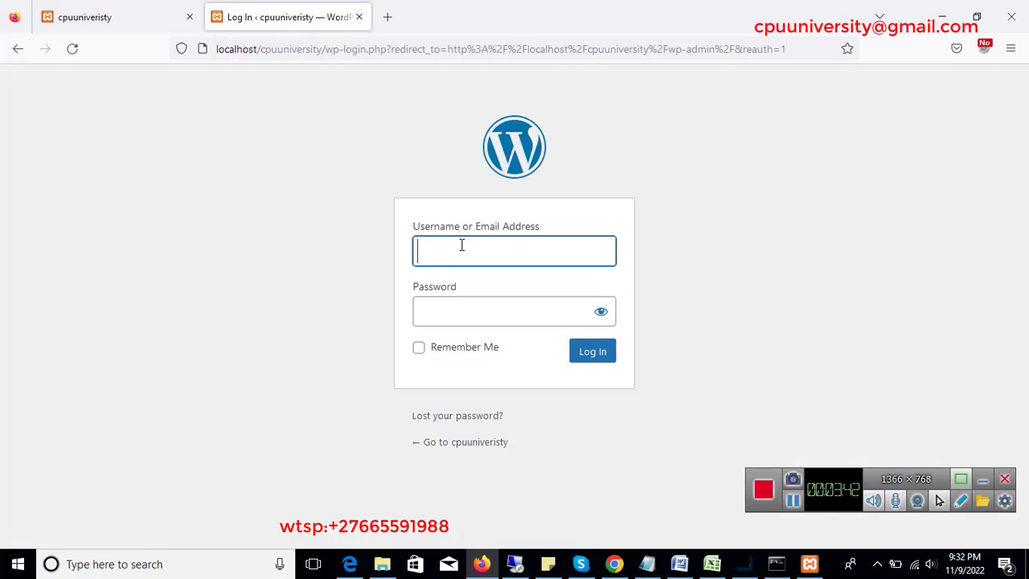
Sign in with the administrator username and password, declining to save the login
text(adim)
key(Tab)
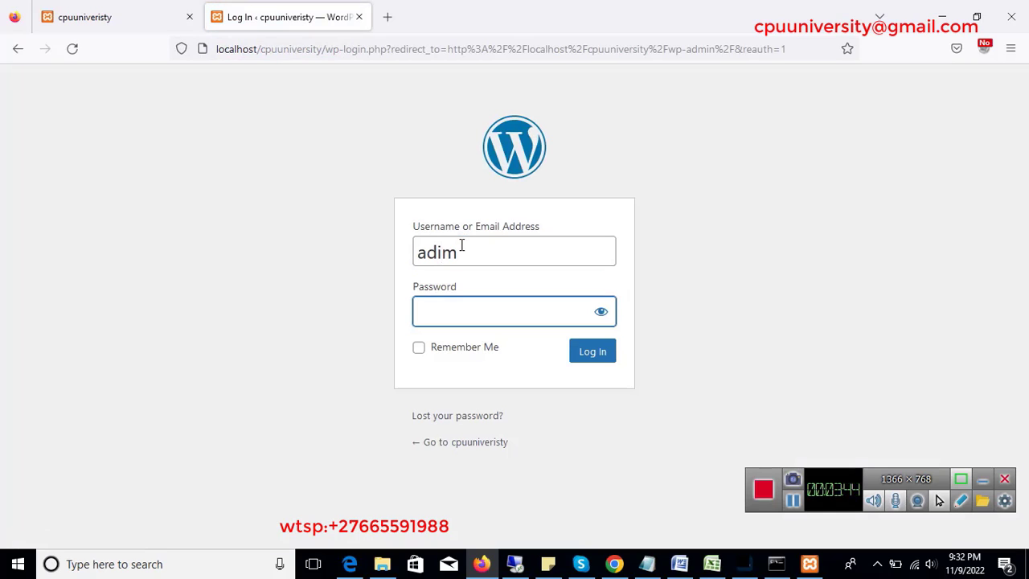
click(461, 245)
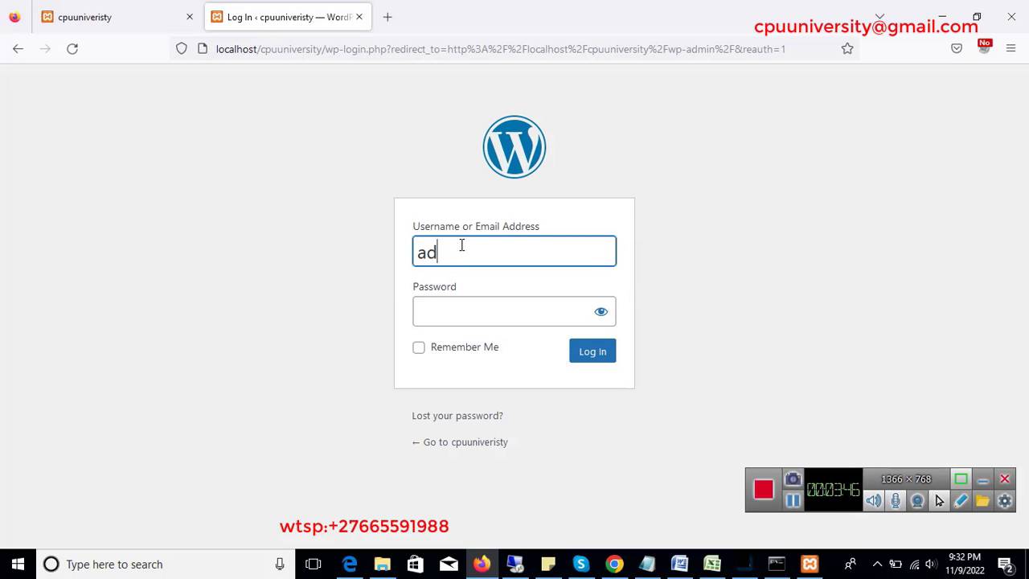
text(n)
key(Tab)
text(ad)
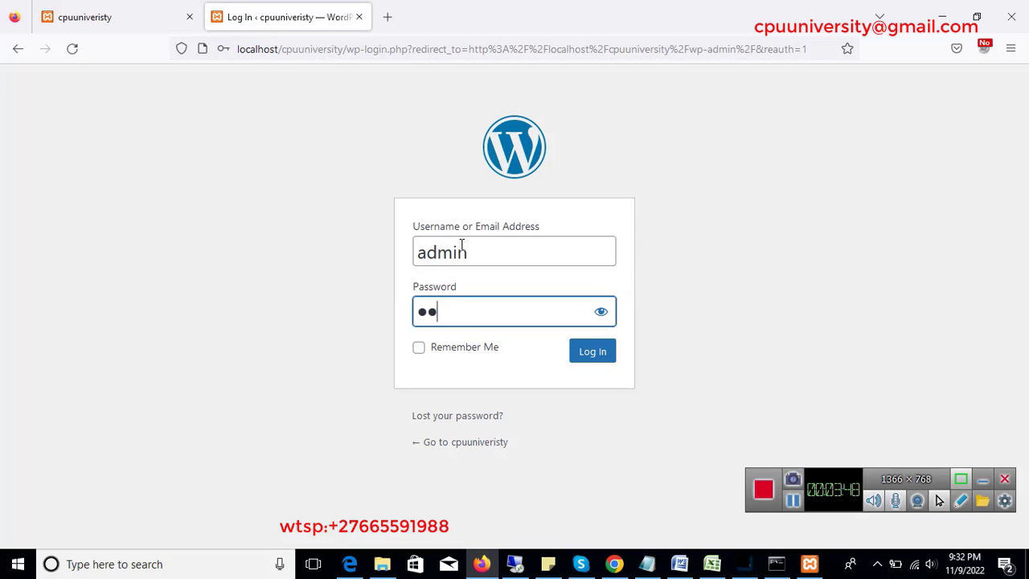
key(Return)
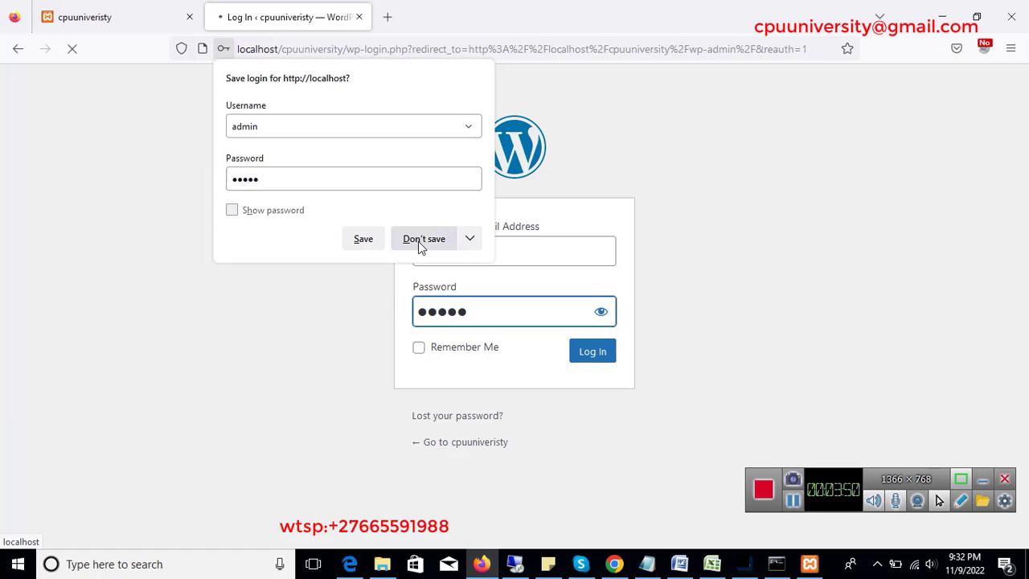
click(423, 236)
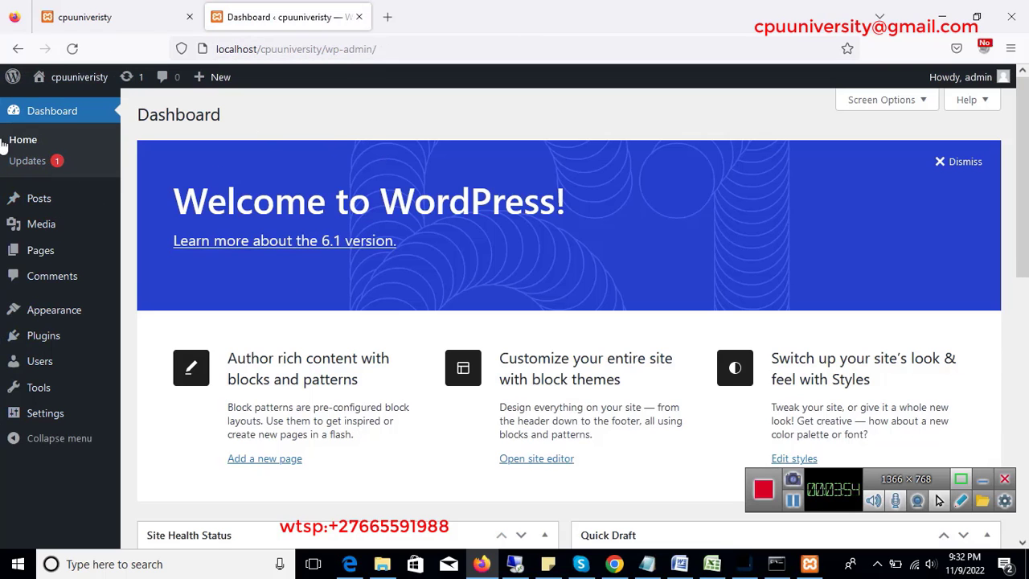
Rearrange the tabs and scroll through the blog's front page in Twenty Twenty-Three
drag(100, 18, 287, 16)
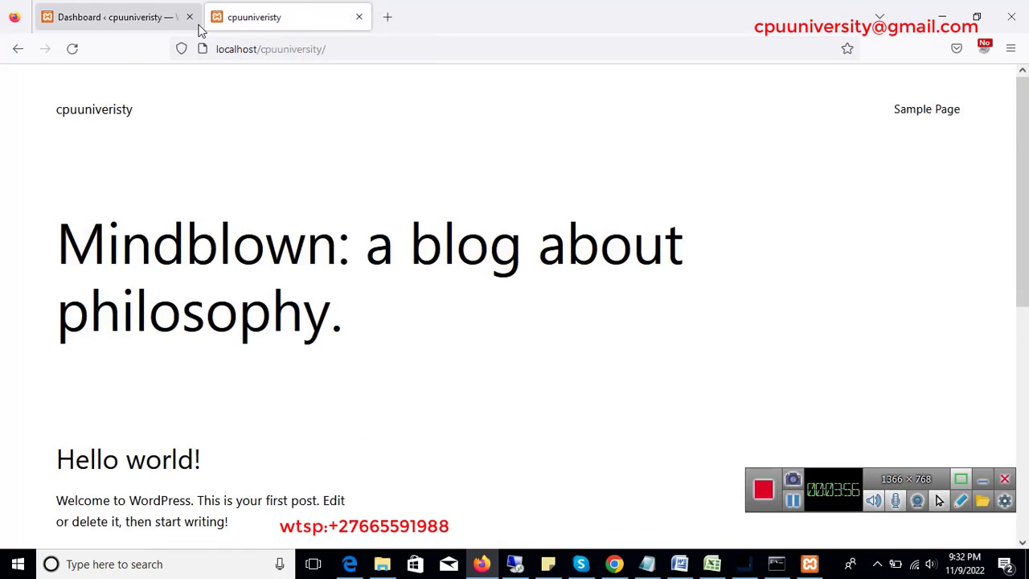
click(84, 24)
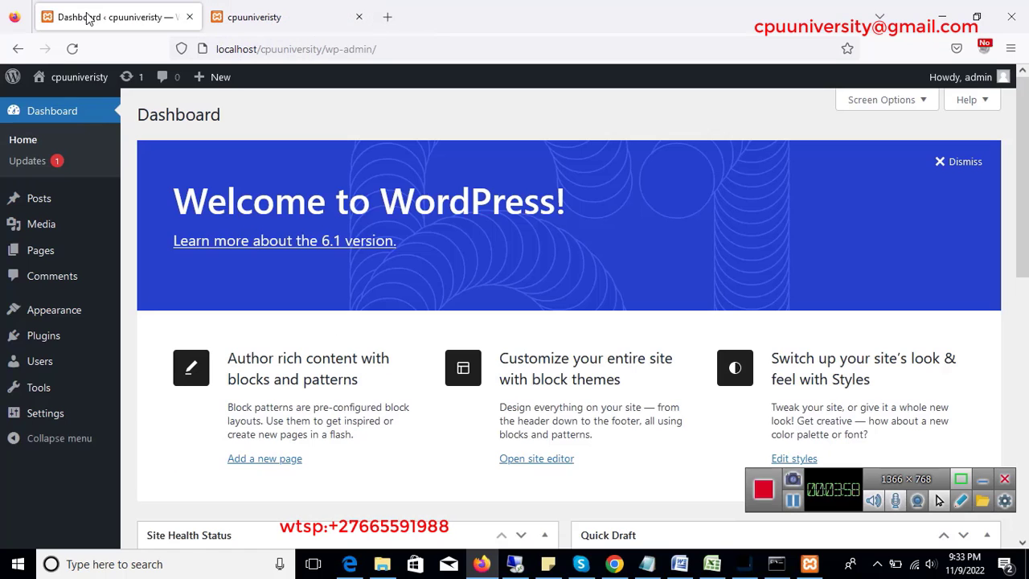
mouse_move(81, 246)
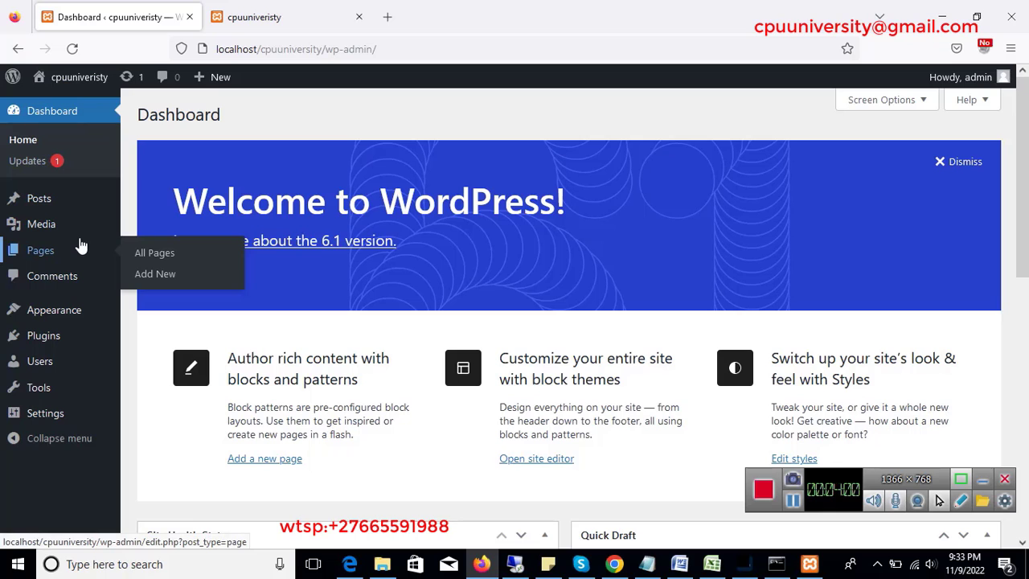
click(223, 27)
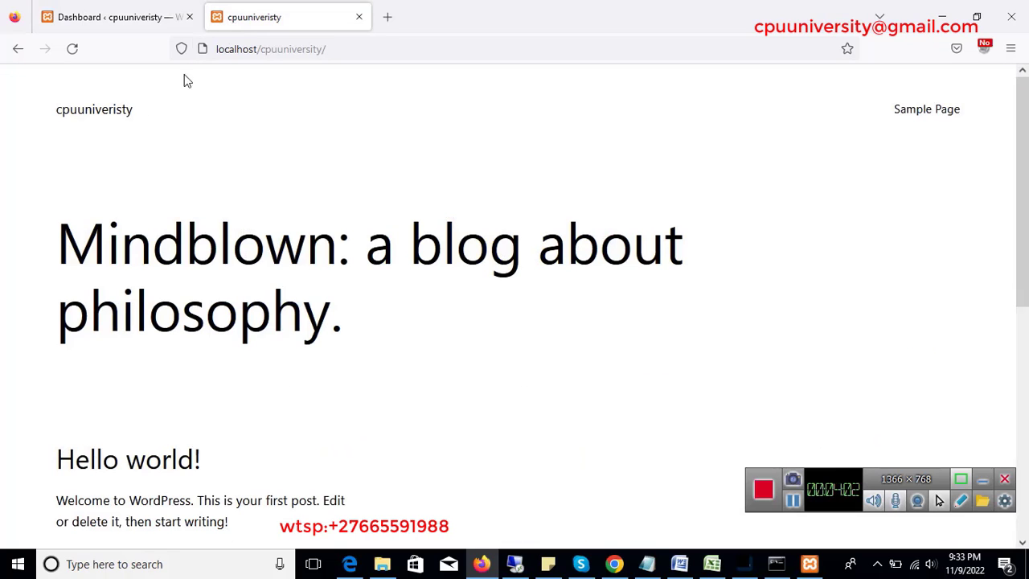
scroll(823, 241, down, 5)
scroll(822, 241, up, 5)
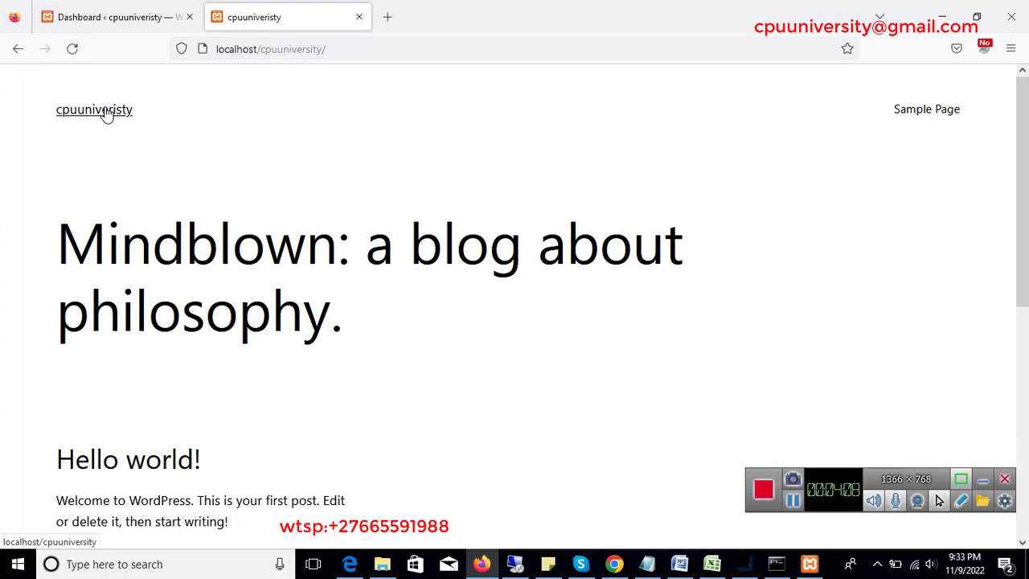
Return to the admin Dashboard and open Appearance > Themes
click(120, 22)
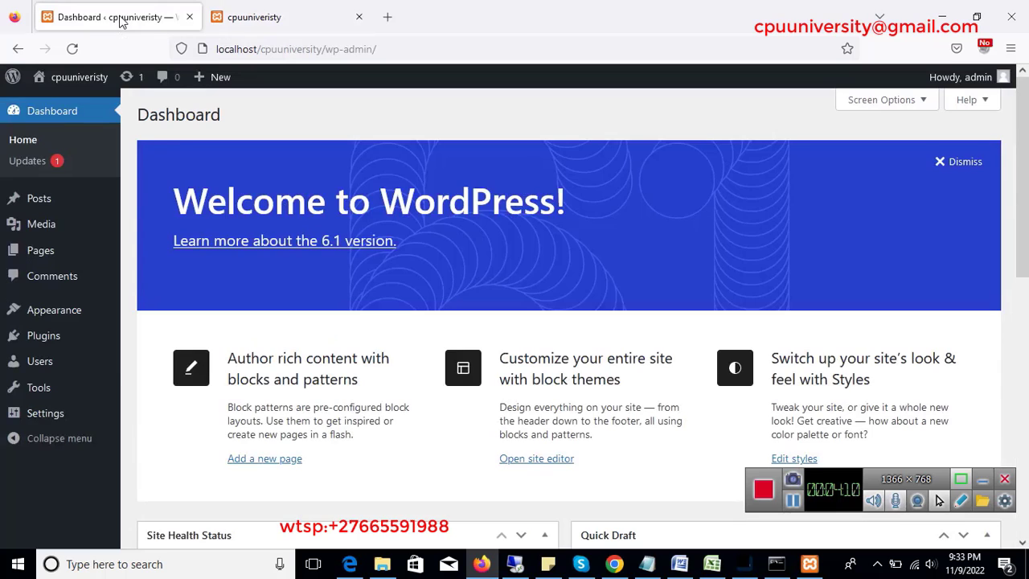
mouse_move(35, 340)
mouse_move(46, 318)
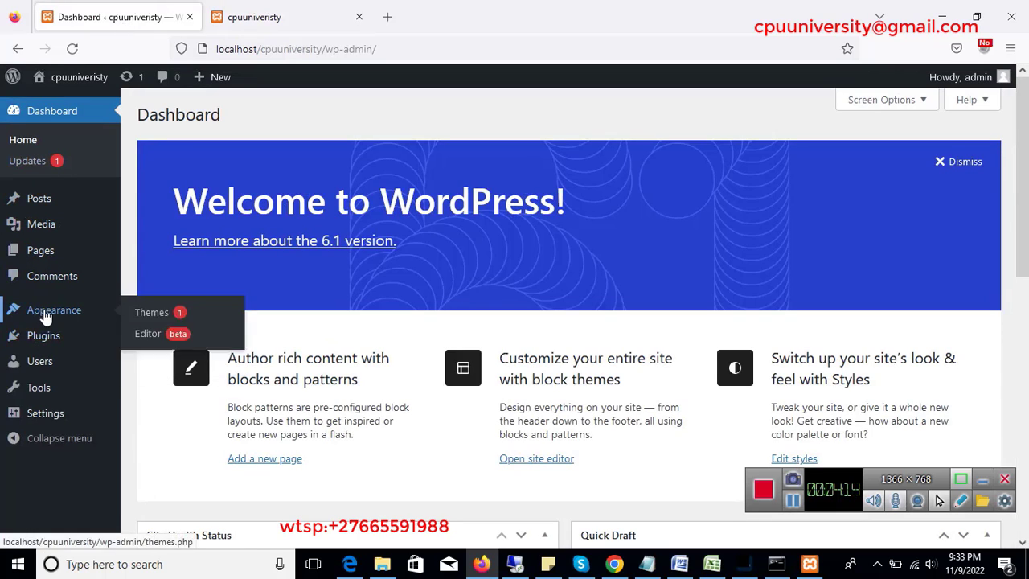
click(158, 320)
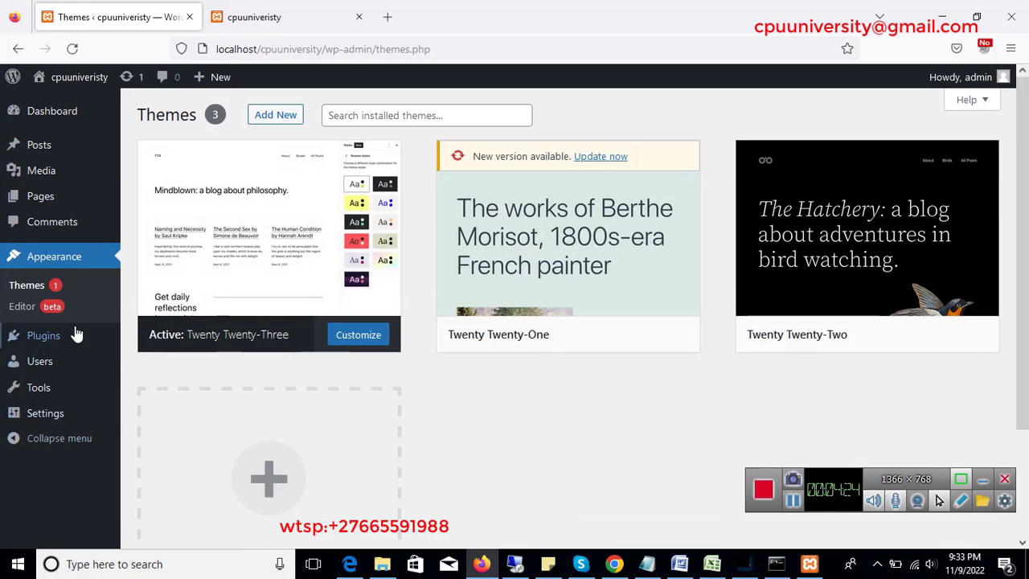
Open the Twenty Twenty-Two theme details and activate it
mouse_move(906, 181)
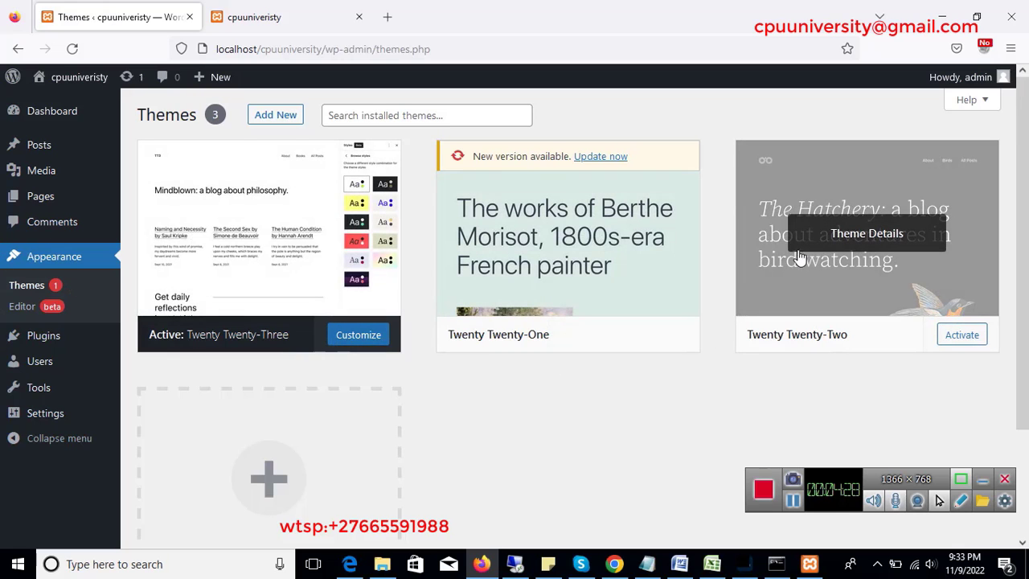
double_click(771, 273)
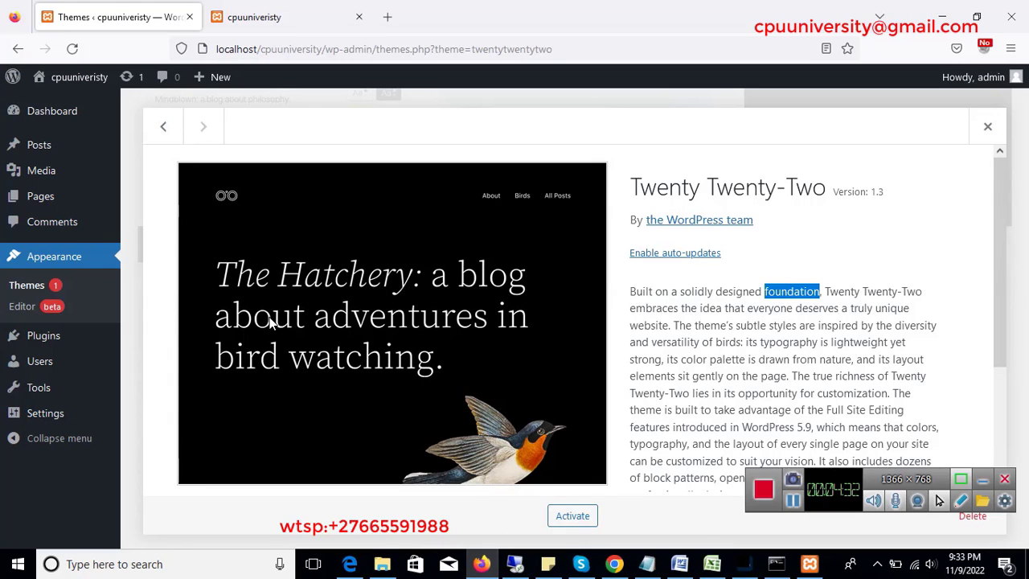
click(562, 515)
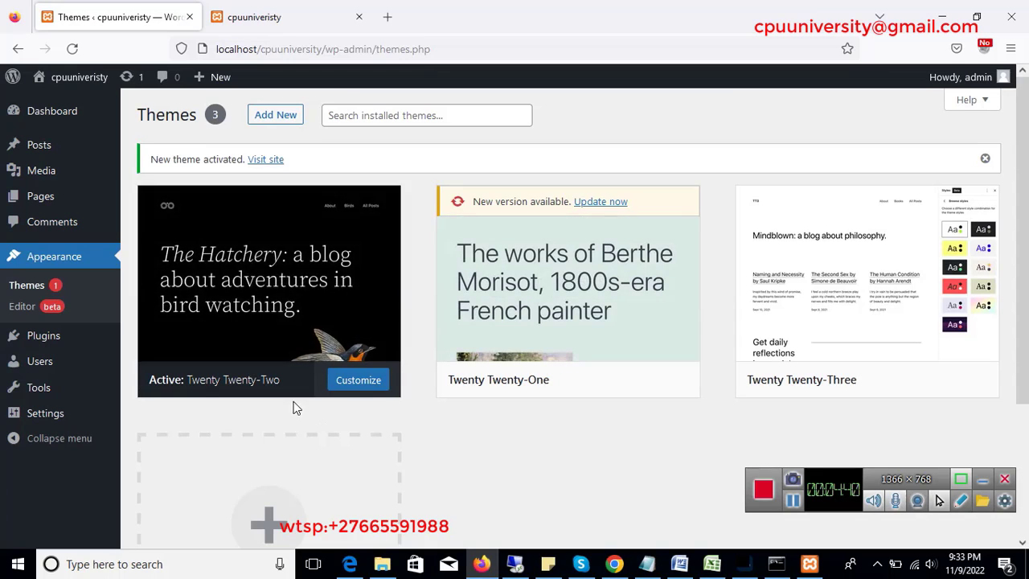
Reload the front-end tab and scroll through the site's new Twenty Twenty-Two look
click(267, 22)
click(406, 50)
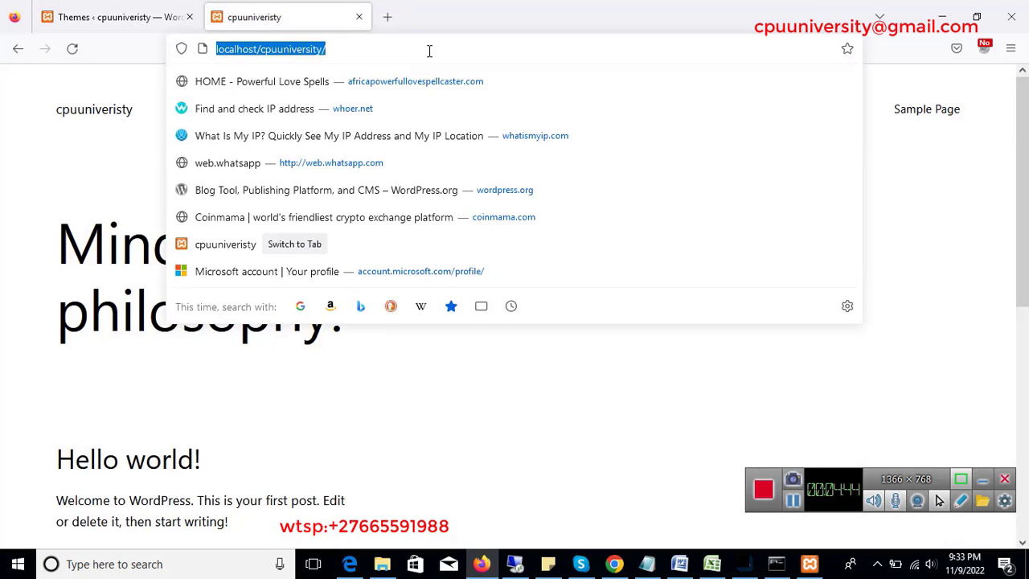
click(73, 50)
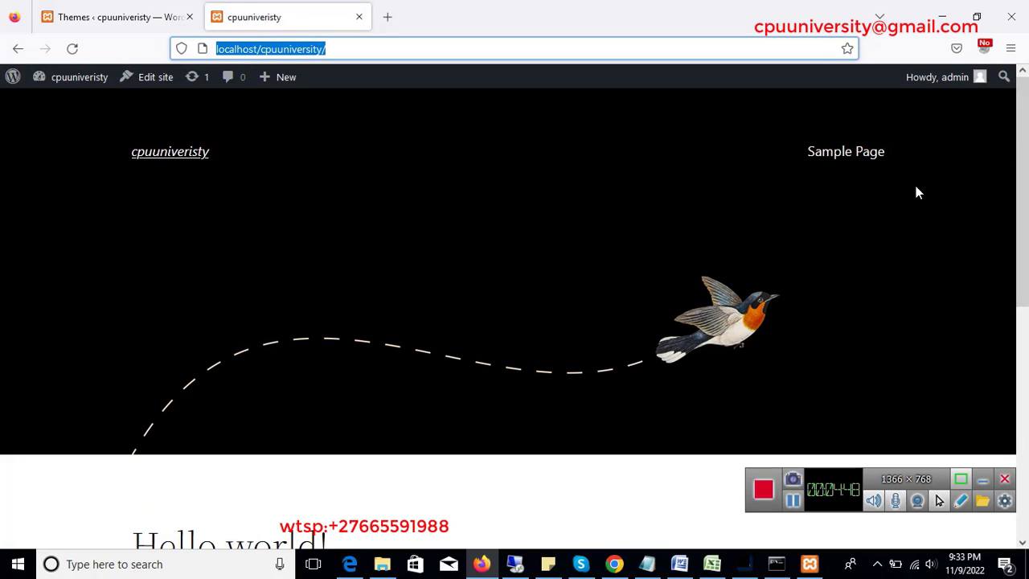
scroll(441, 213, down, 5)
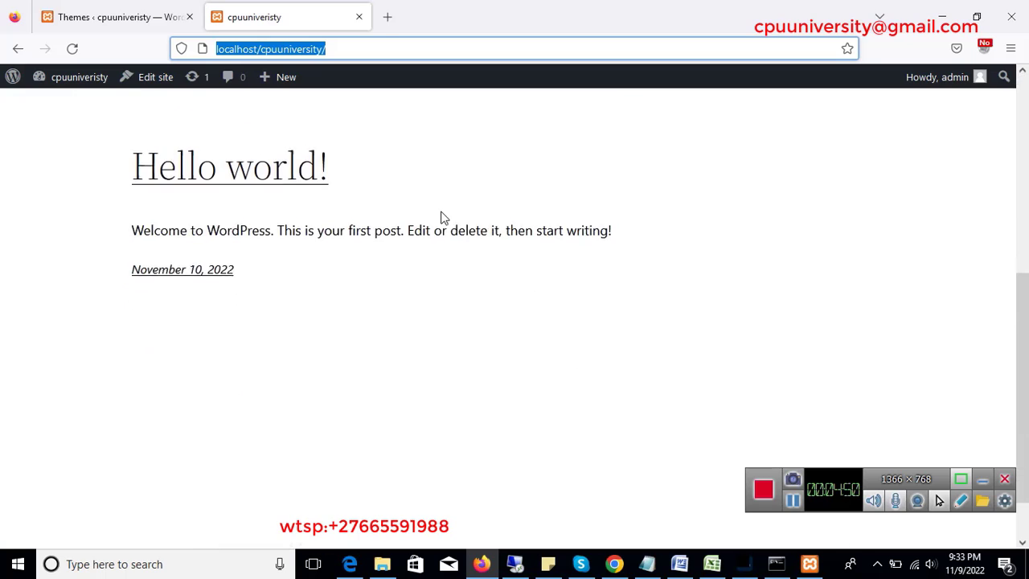
scroll(441, 217, up, 5)
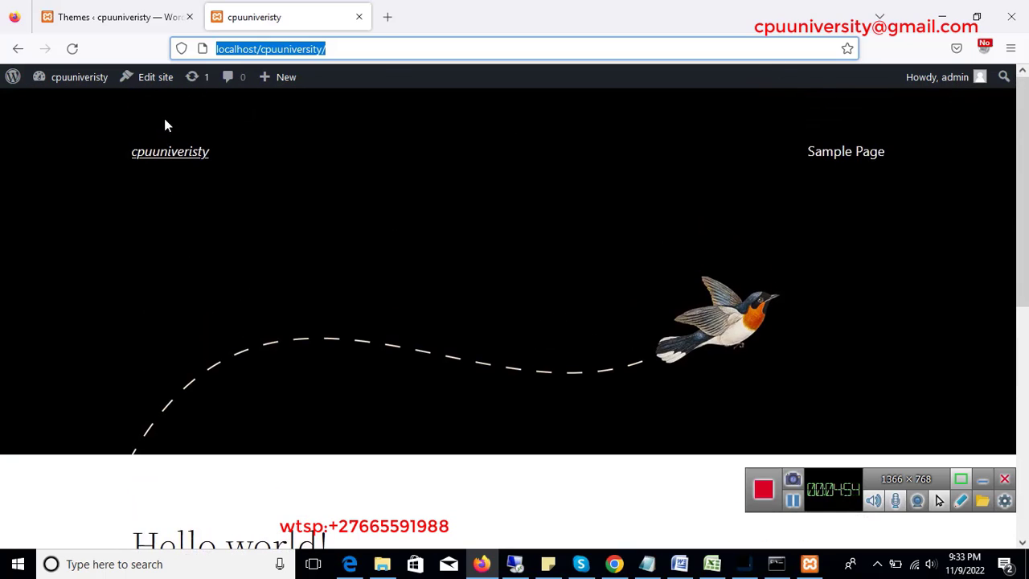
scroll(811, 147, down, 3)
scroll(811, 147, up, 3)
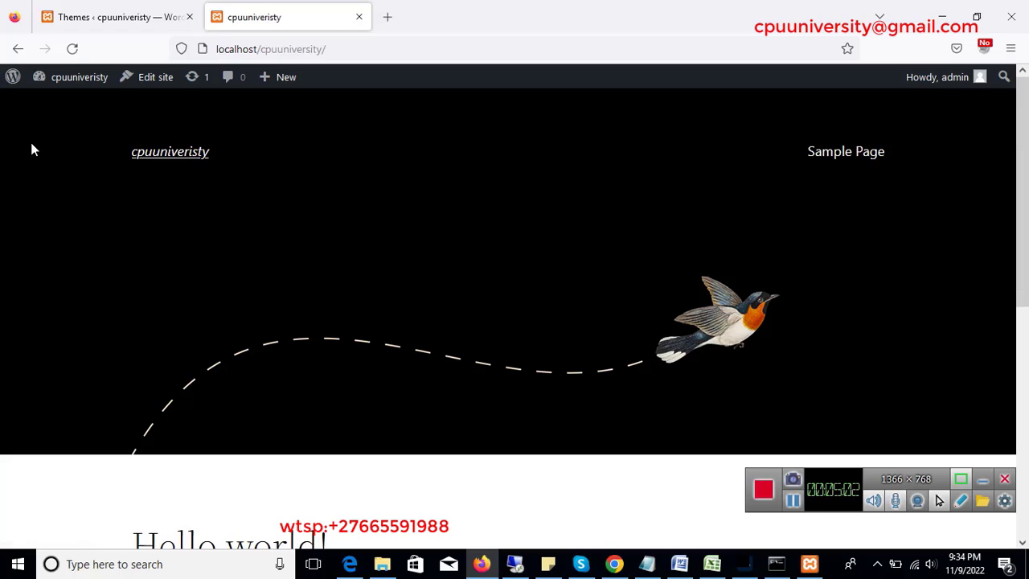
scroll(480, 227, down, 2)
scroll(479, 231, down, 2)
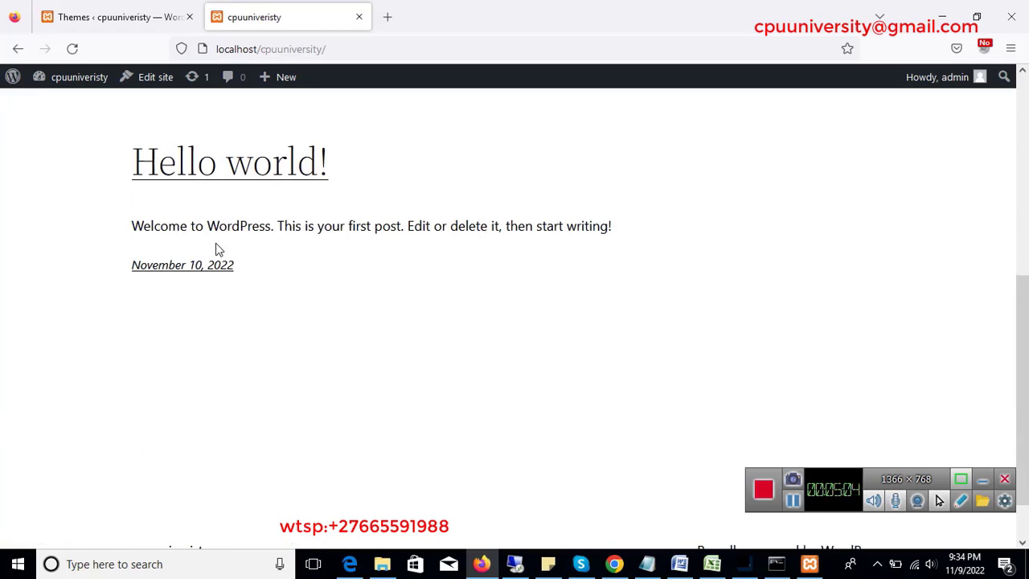
click(110, 19)
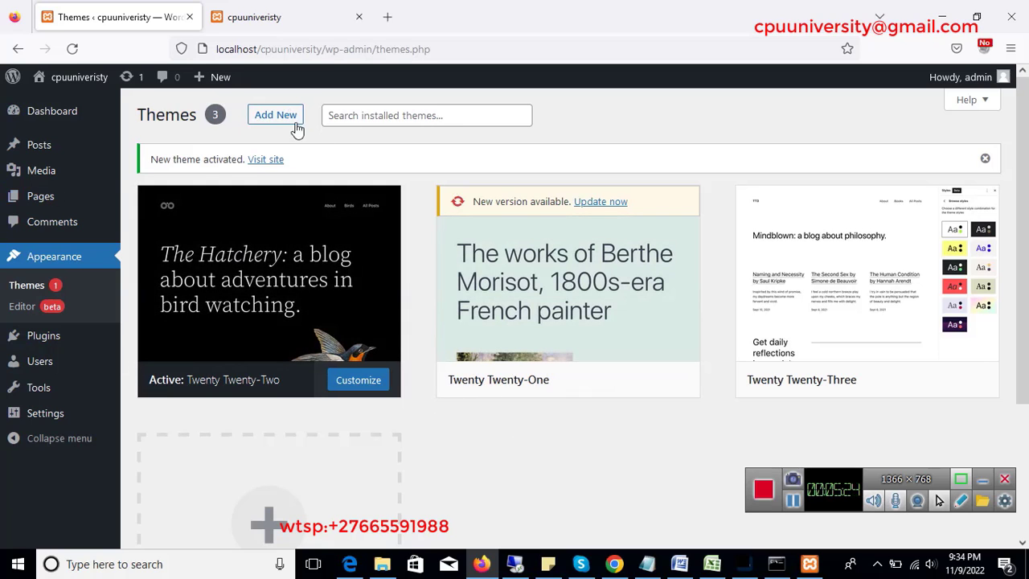
Scroll over the Themes page once more, then open a blank Firefox tab
scroll(478, 338, down, 3)
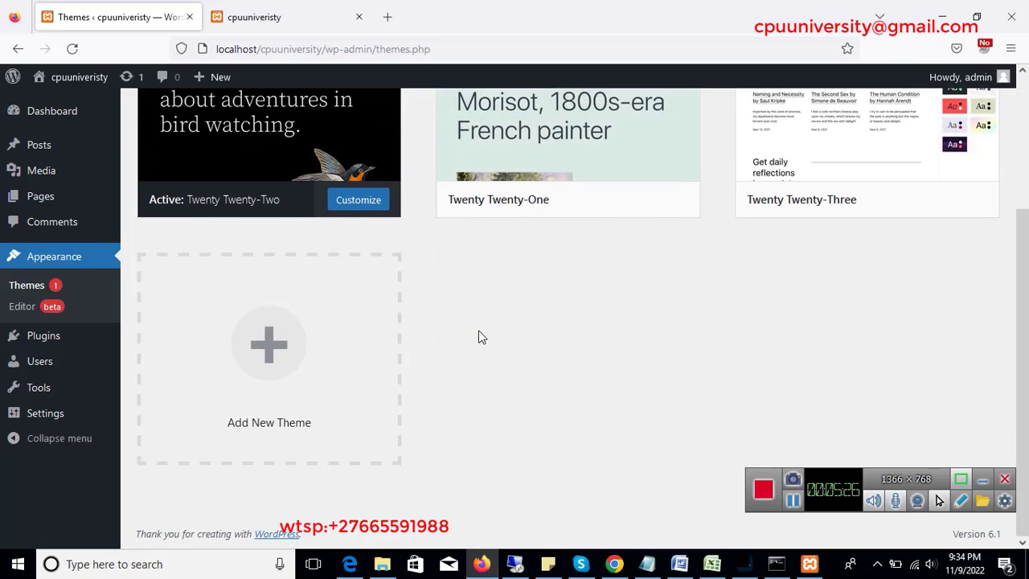
scroll(478, 338, up, 3)
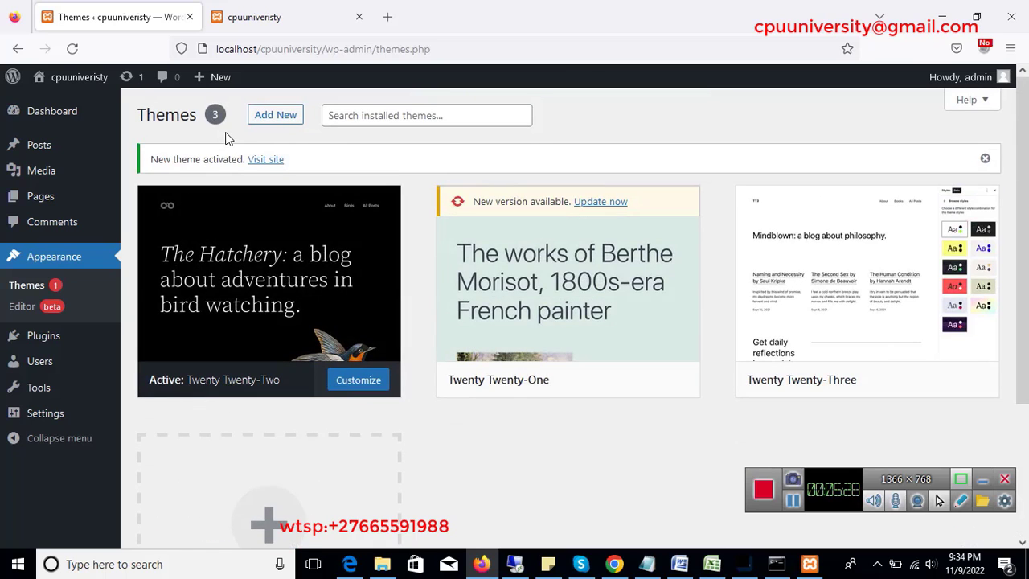
click(388, 17)
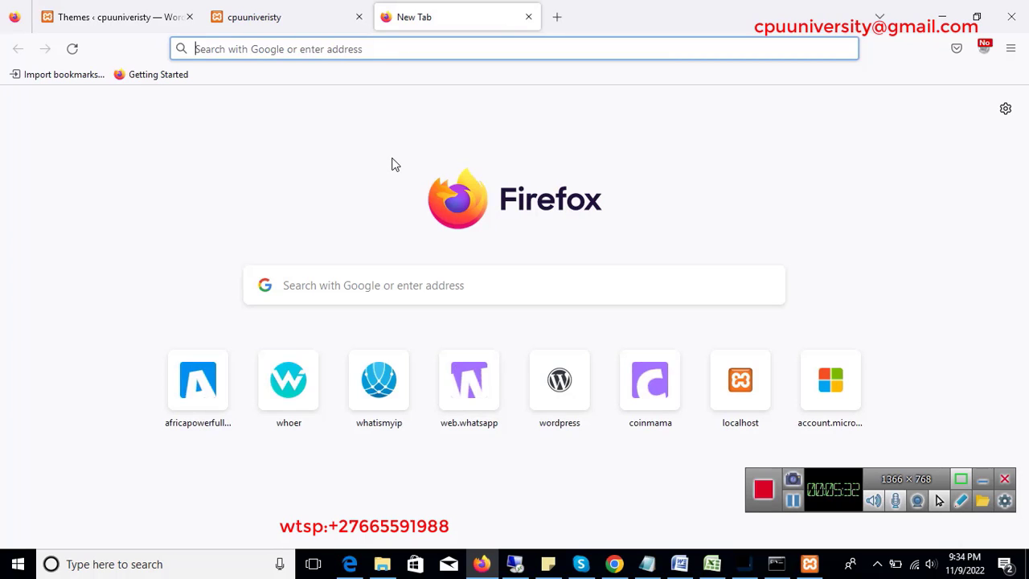
Search Google for "free wordpress themes" and scroll the results
text(free)
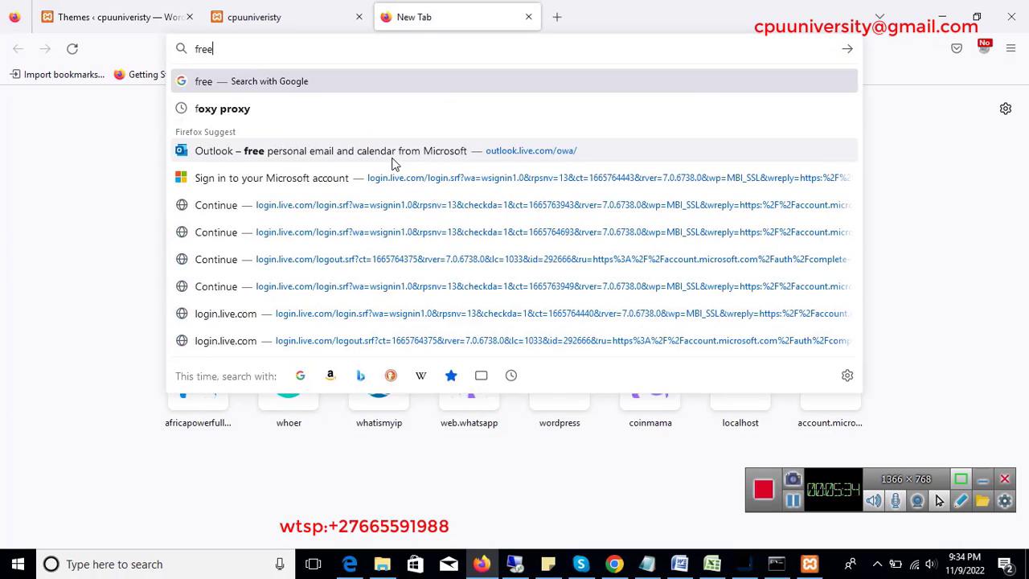
text( word)
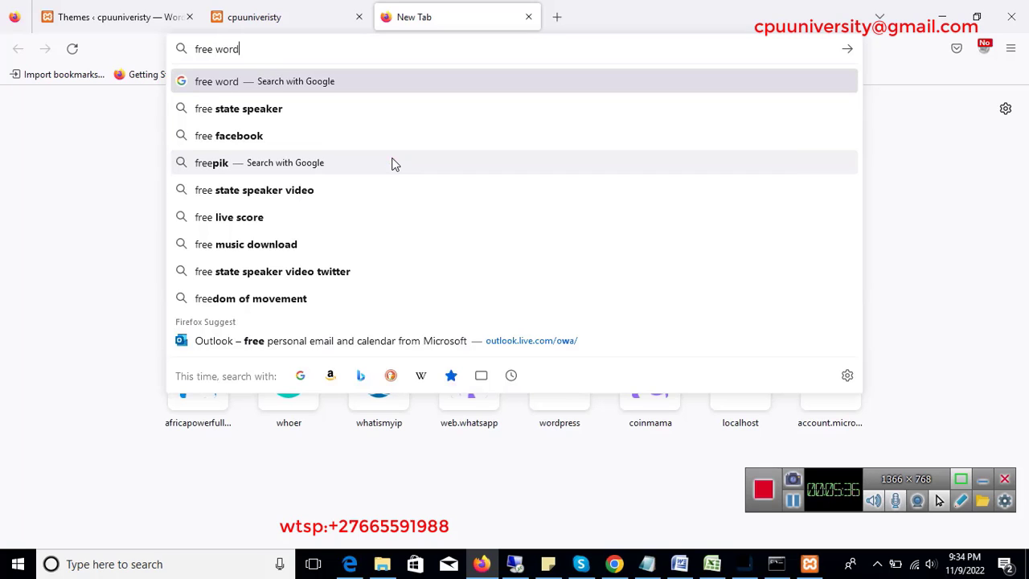
text(press themes)
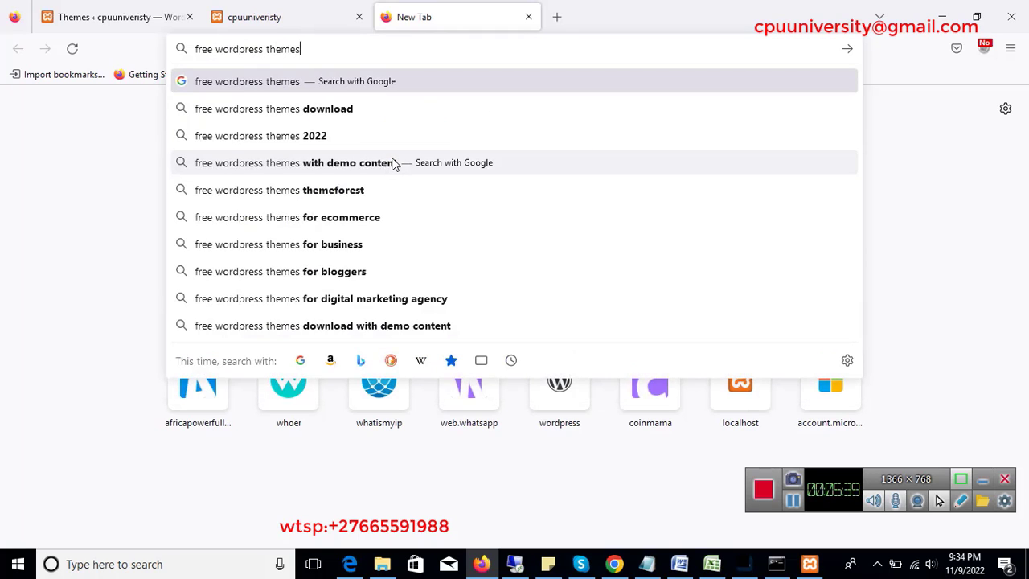
key(Return)
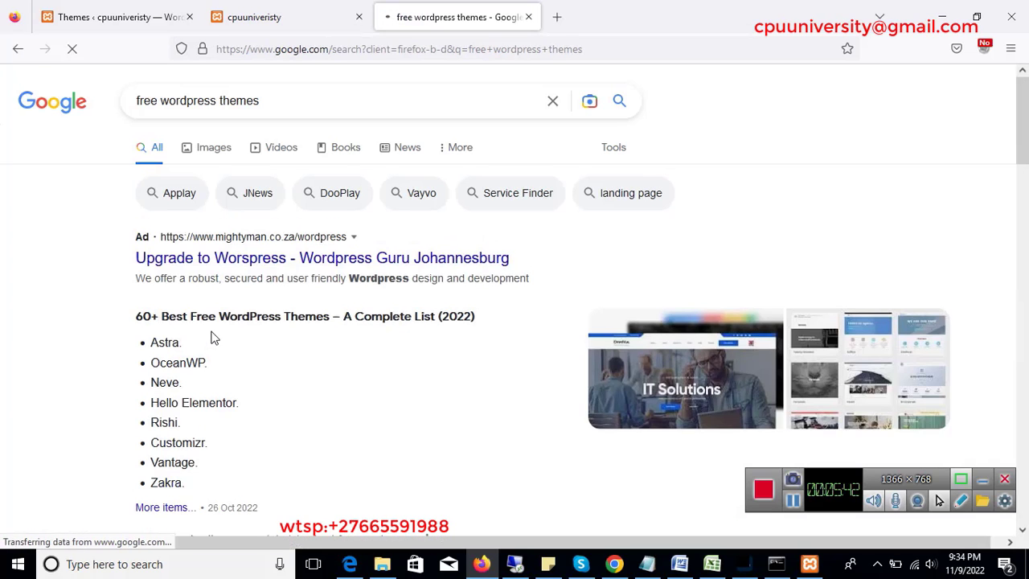
scroll(214, 342, down, 3)
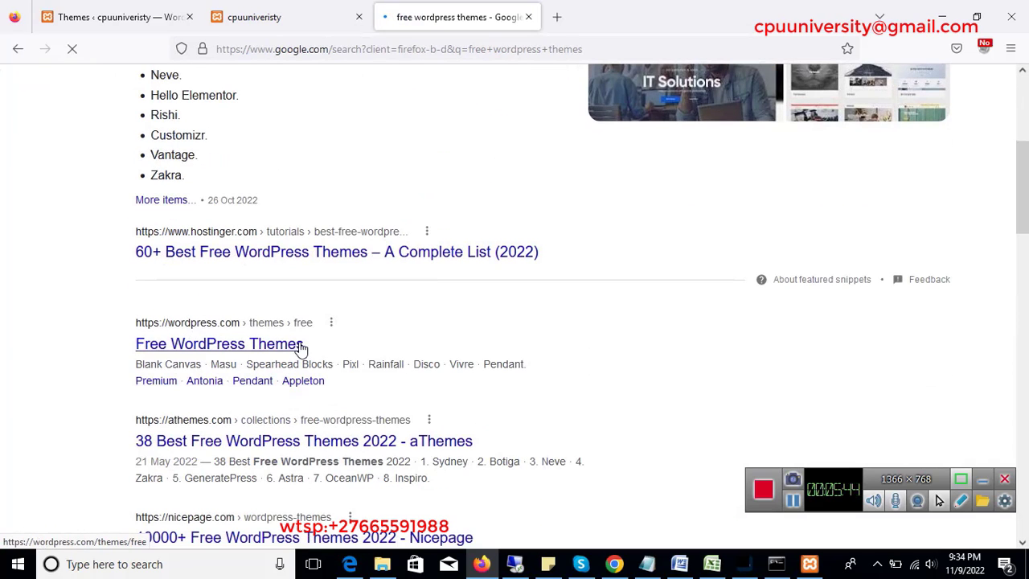
Open the WordPress.com Free WordPress Themes result and scroll past Pendant, Heiwa, Hari and Winkel
click(214, 344)
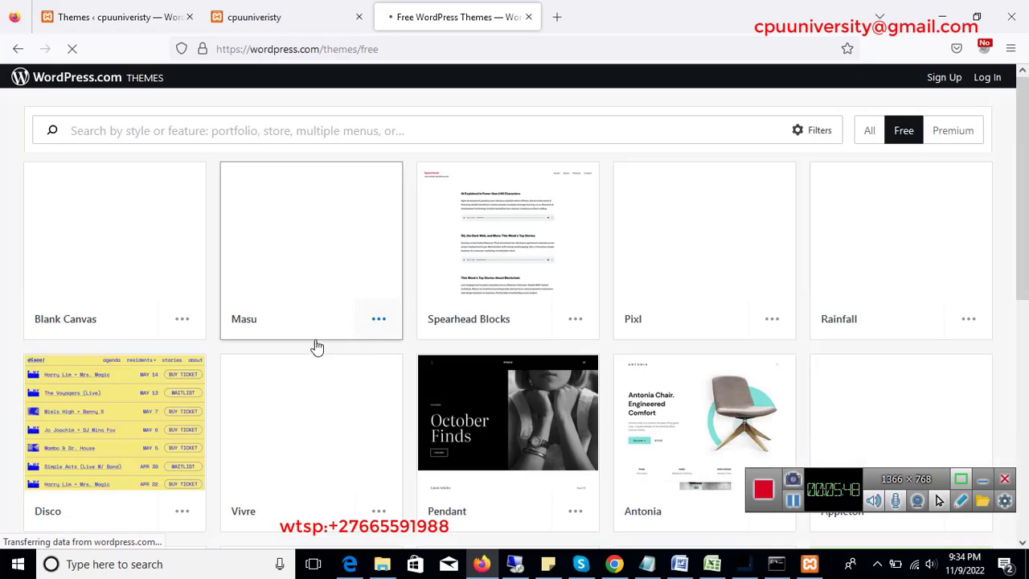
scroll(450, 332, down, 2)
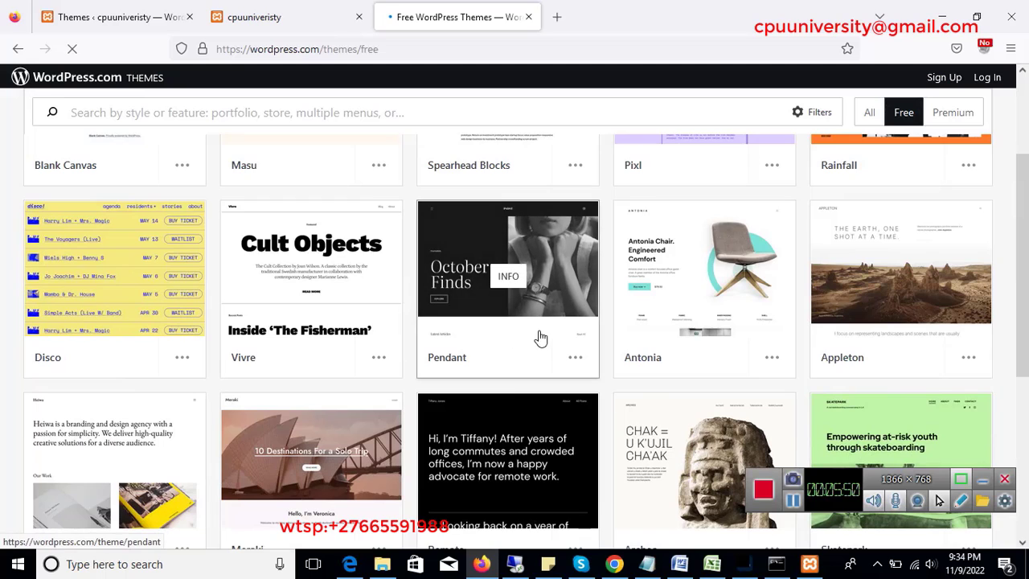
scroll(537, 340, down, 4)
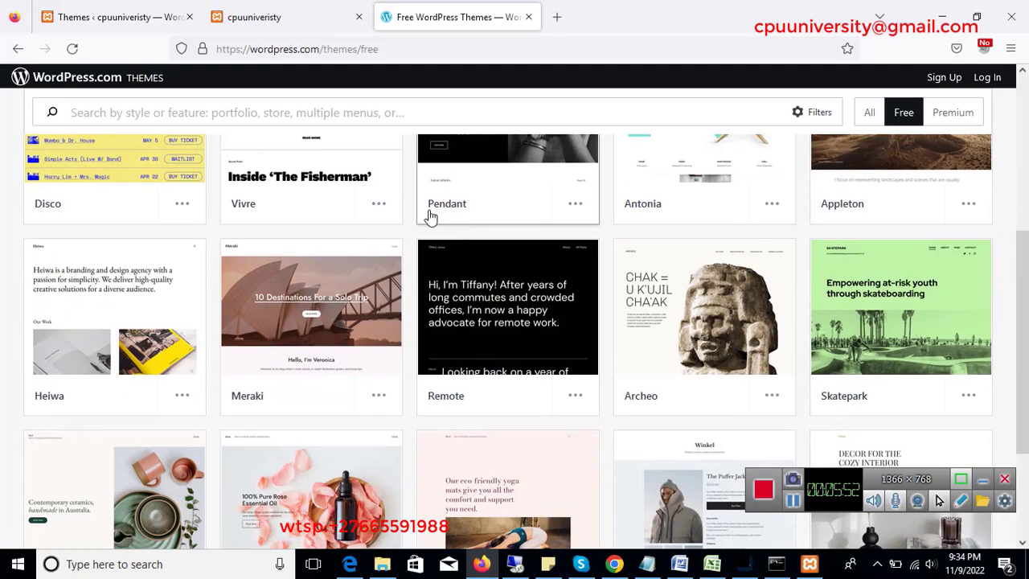
scroll(510, 325, down, 3)
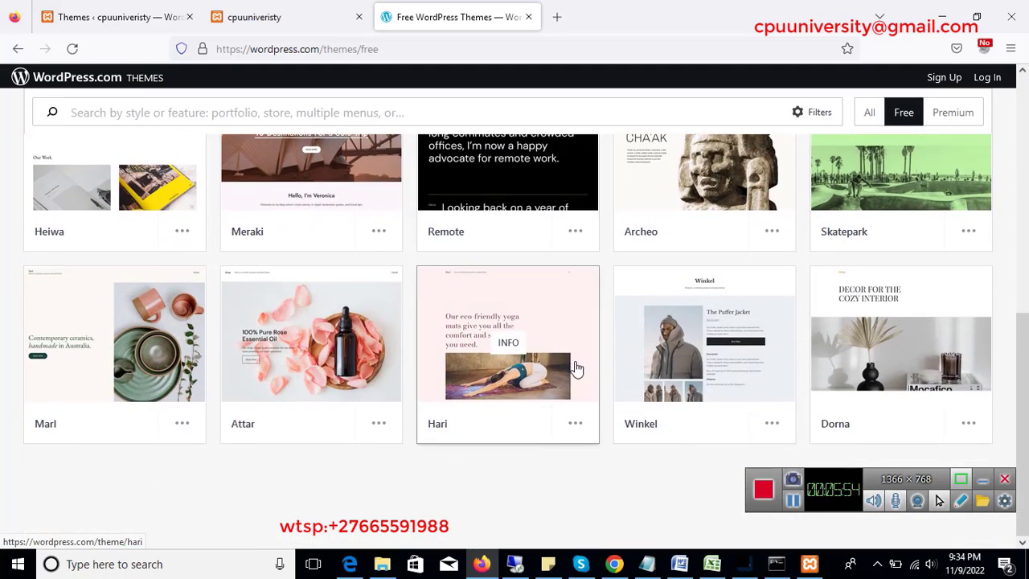
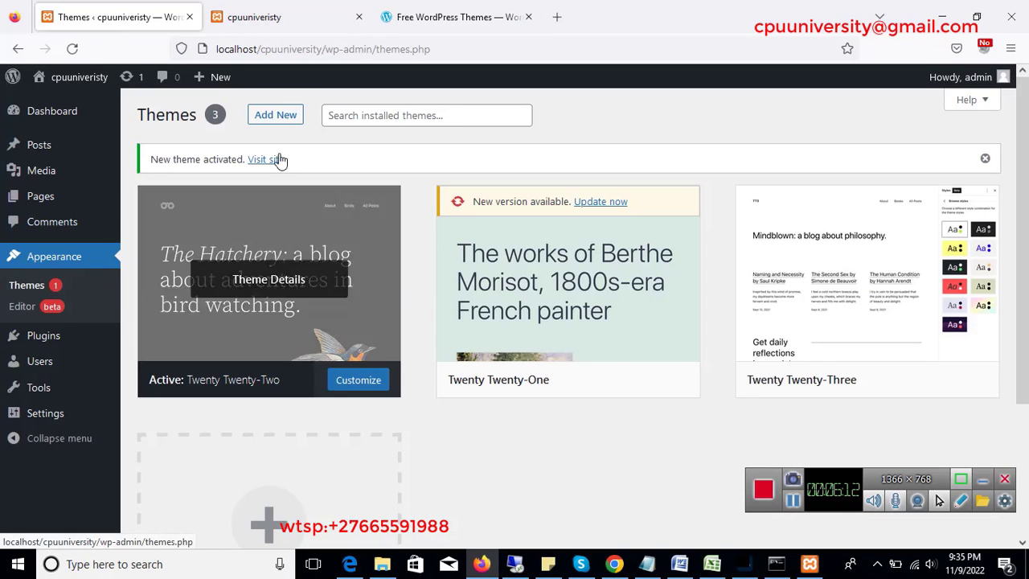
Open Add New themes, try searching 'ma', then clear the search to list all 5288 themes
click(278, 117)
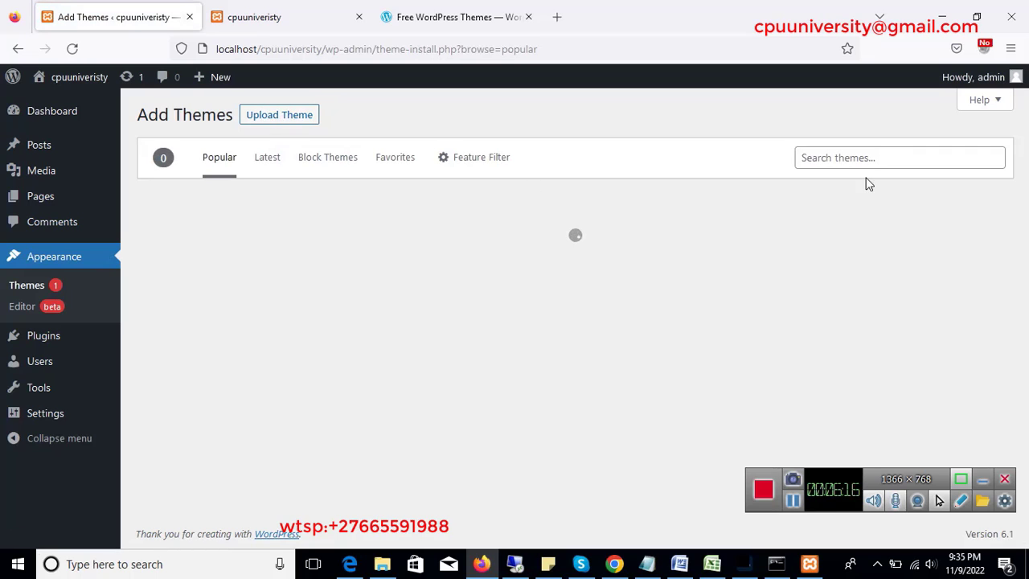
click(869, 158)
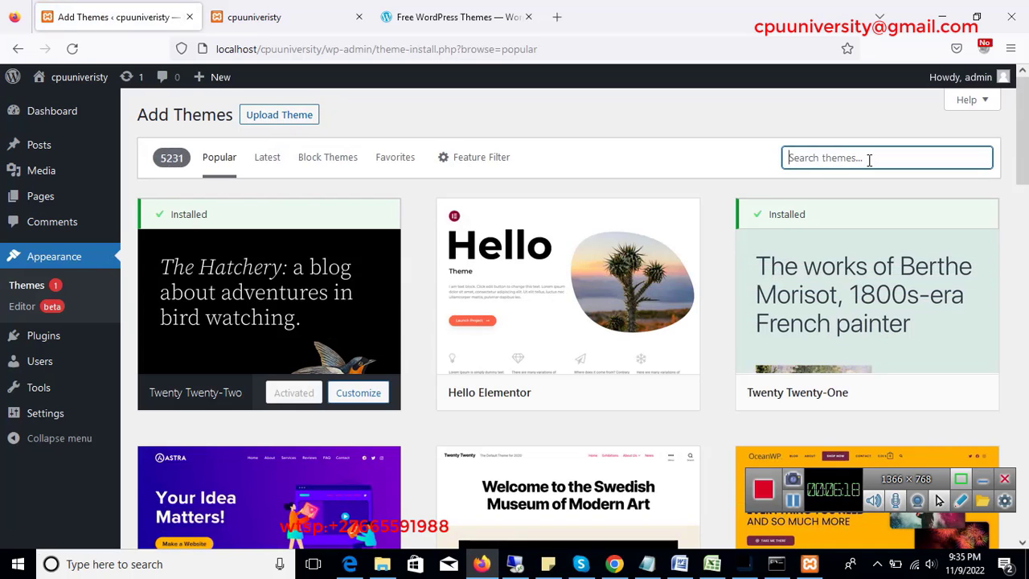
text(masu)
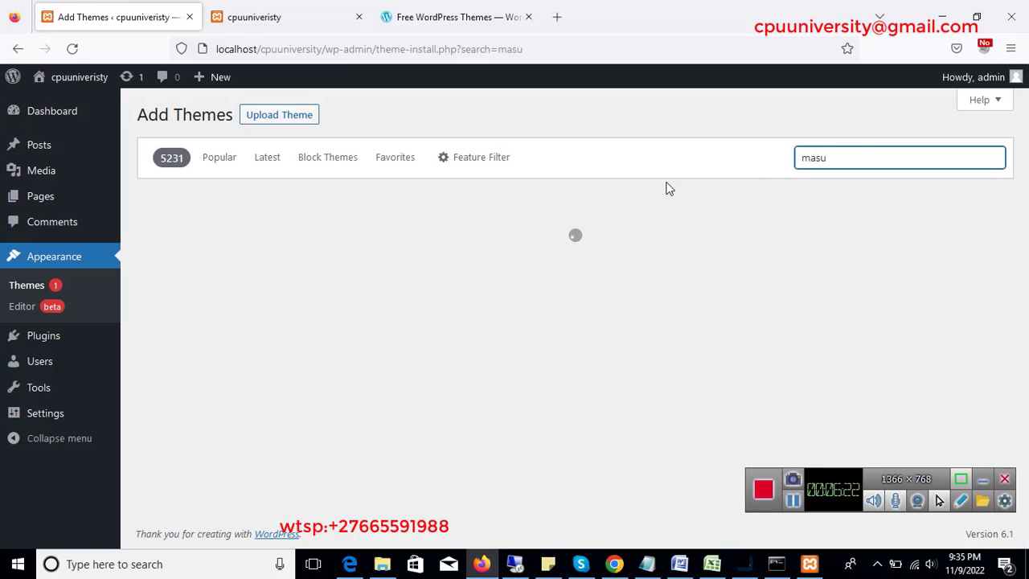
mouse_move(252, 359)
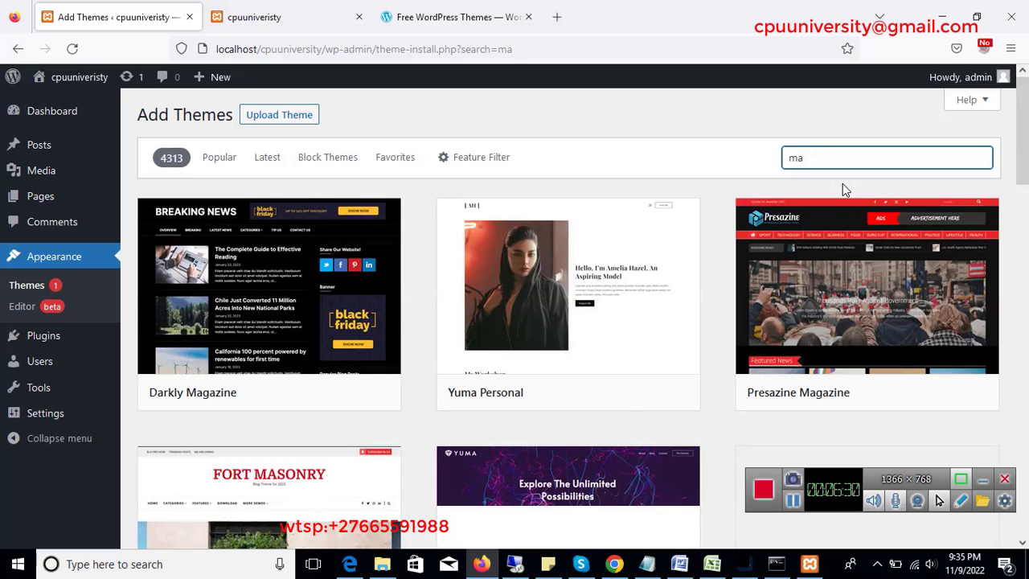
mouse_move(578, 320)
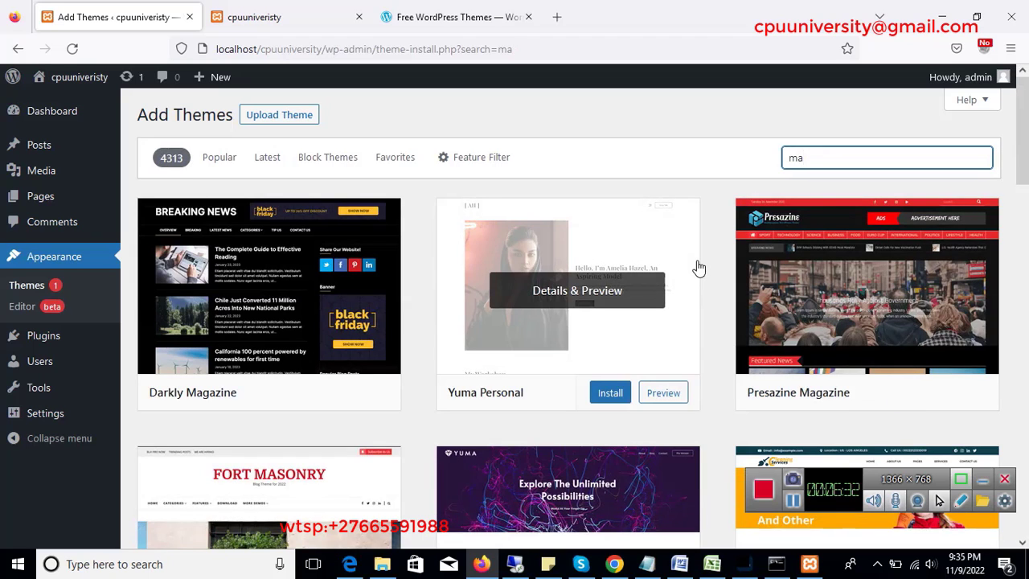
key(BackSpace)
key(BackSpace)
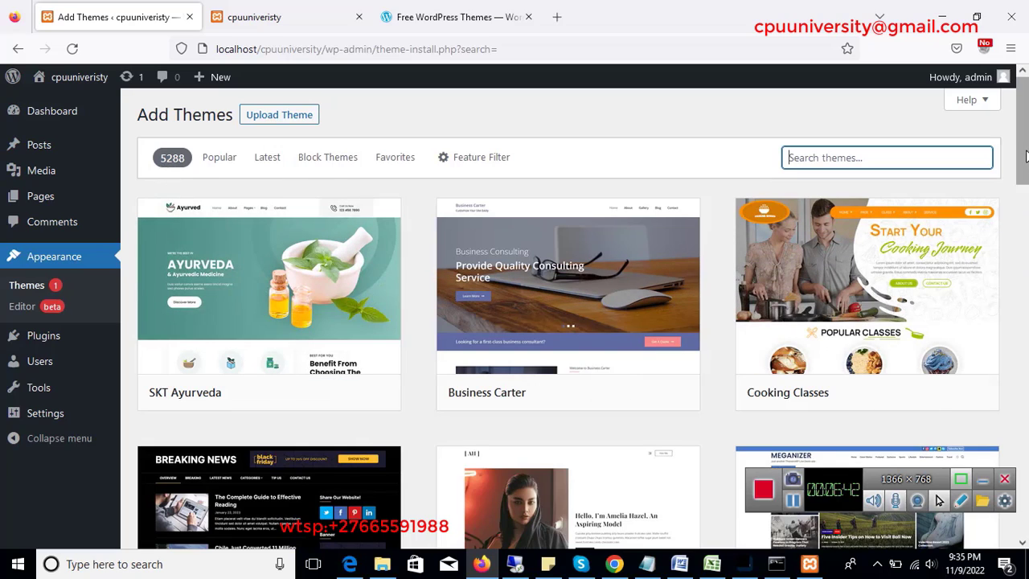
Scroll the Add Themes grid down until the Appointech card appears
drag(1026, 155, 1026, 363)
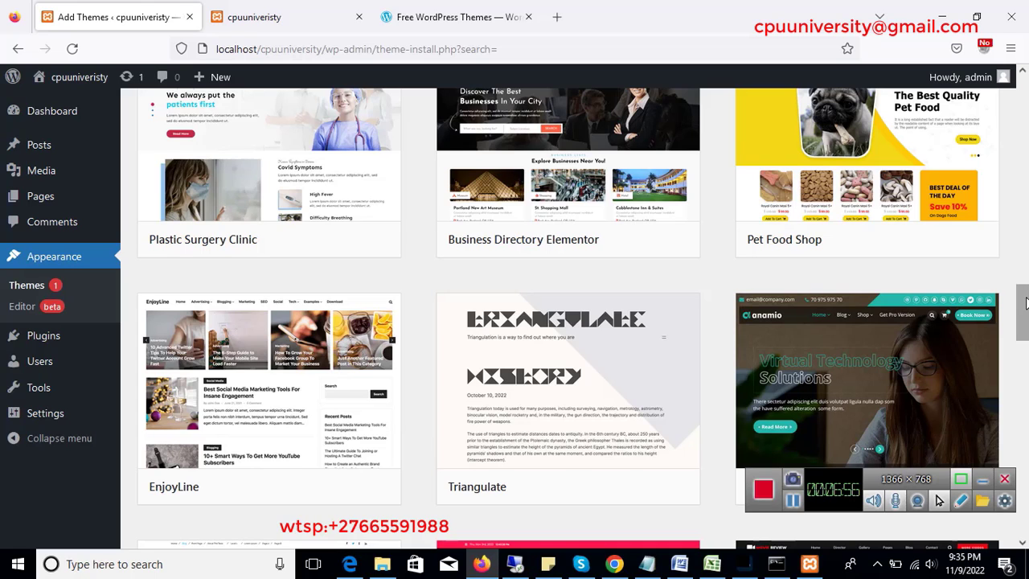
drag(1026, 300, 1027, 366)
scroll(1026, 354, down, 10)
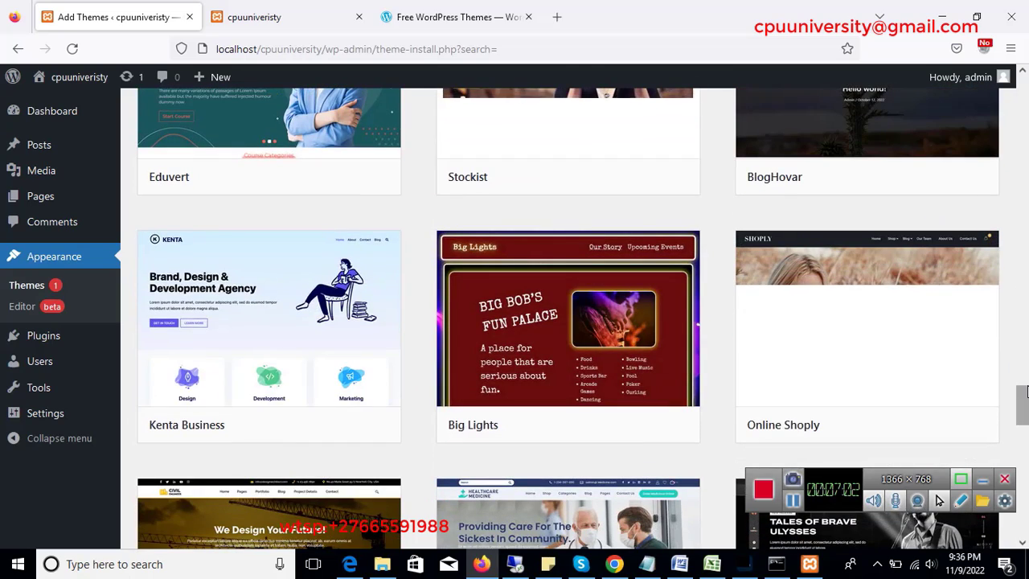
drag(1025, 410, 1026, 452)
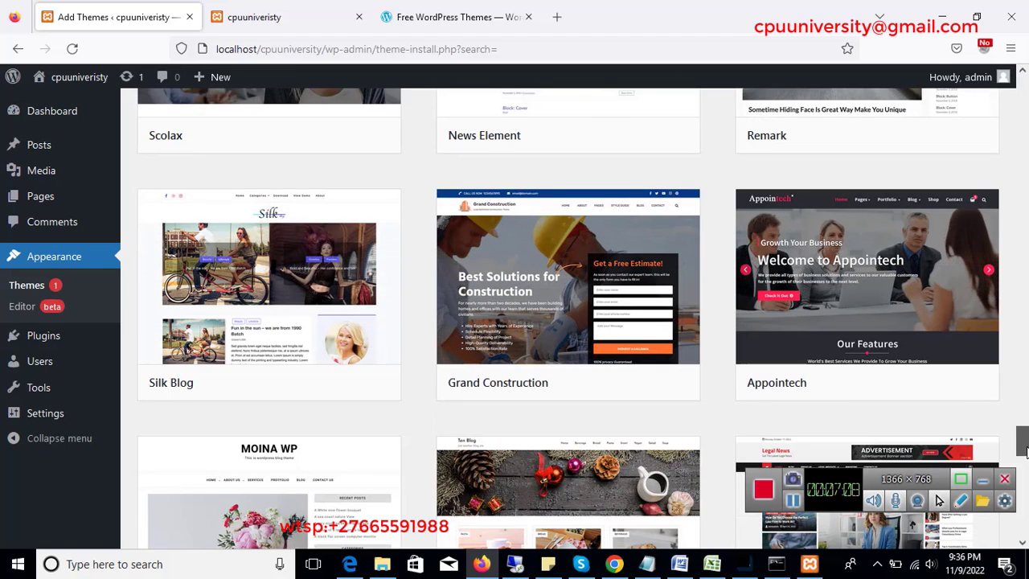
mouse_move(747, 346)
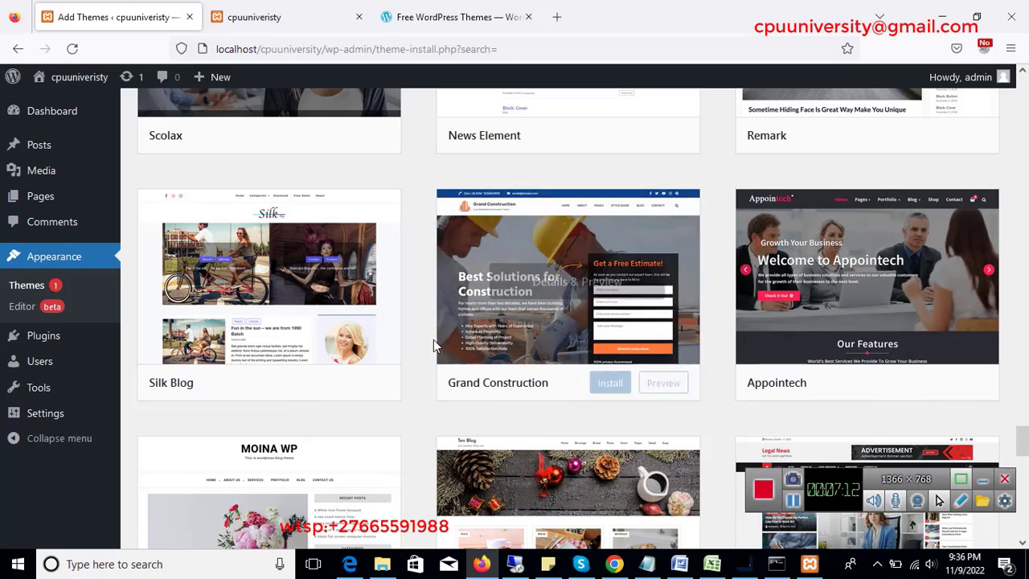
scroll(589, 374, down, 2)
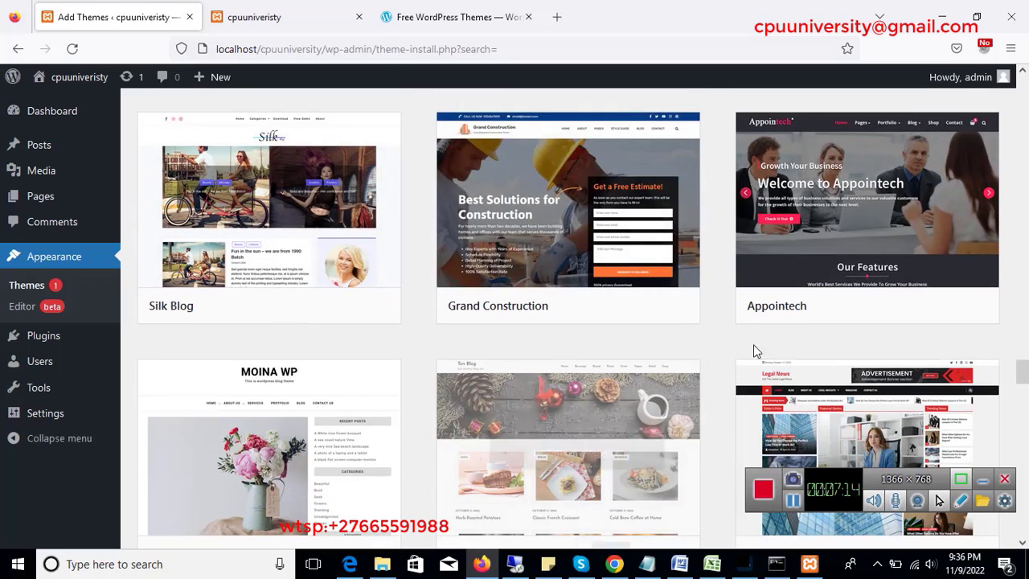
scroll(755, 354, up, 2)
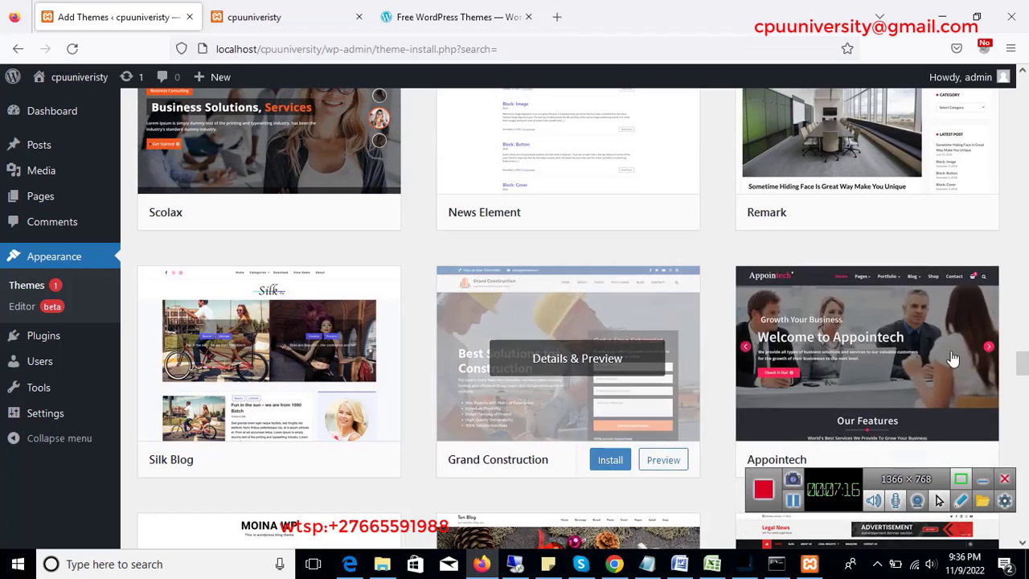
drag(1022, 363, 1021, 374)
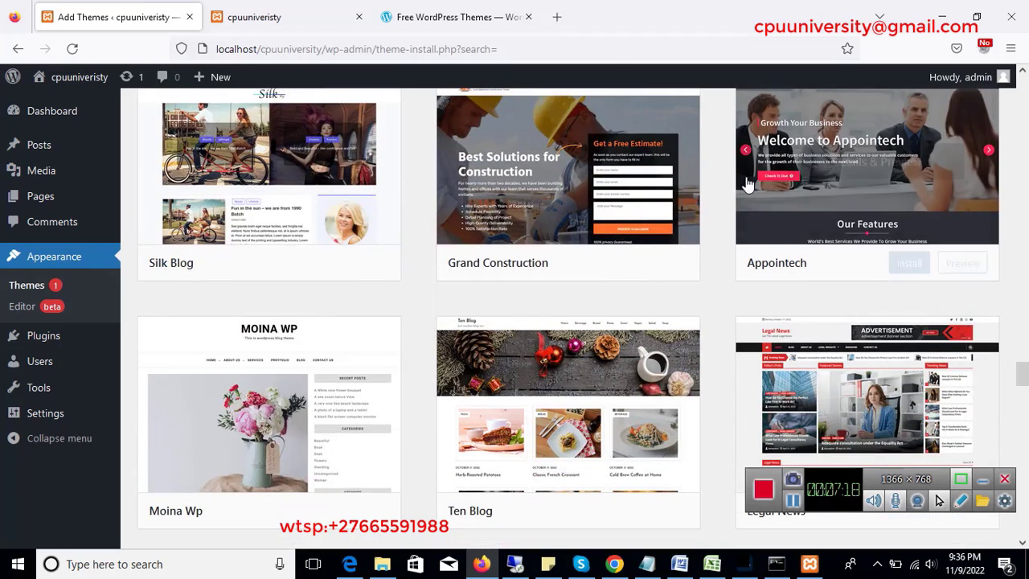
Install Appointech from its card, then activate it once installation finishes
click(908, 263)
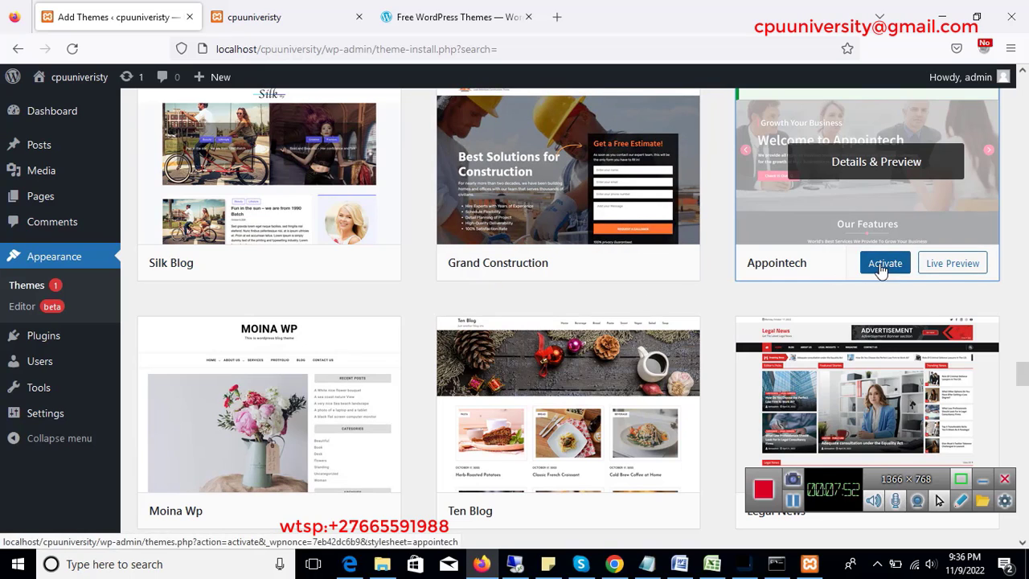
click(890, 270)
click(891, 270)
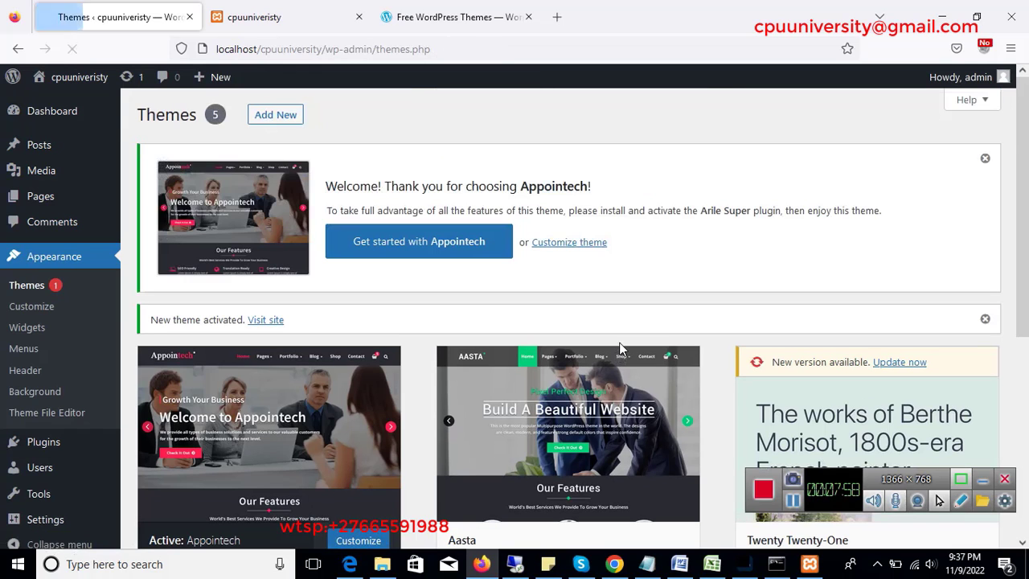
Reload Appearance > Themes with Appointech active, then switch to the Free WordPress Themes browser tab
mouse_move(127, 208)
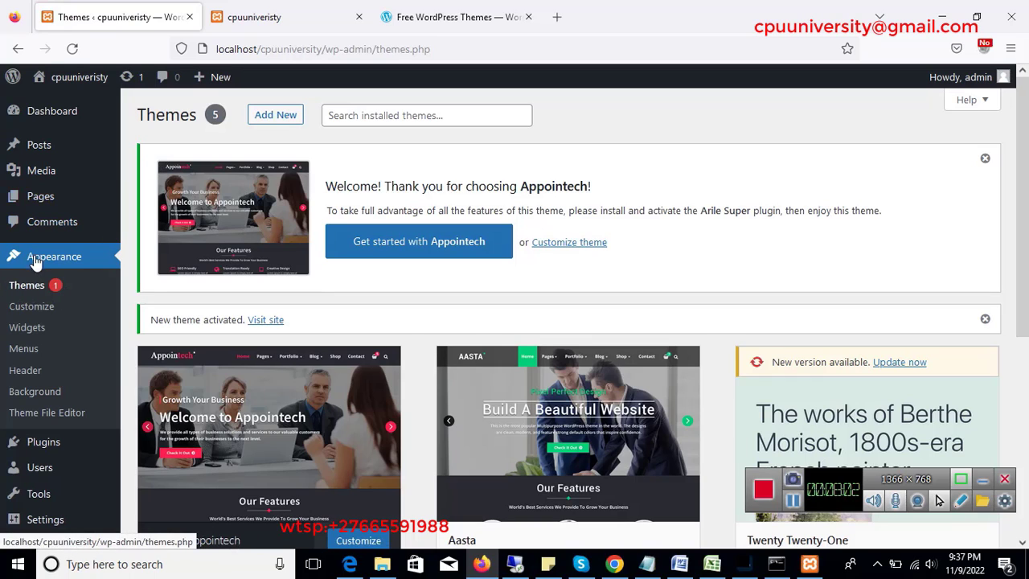
click(30, 291)
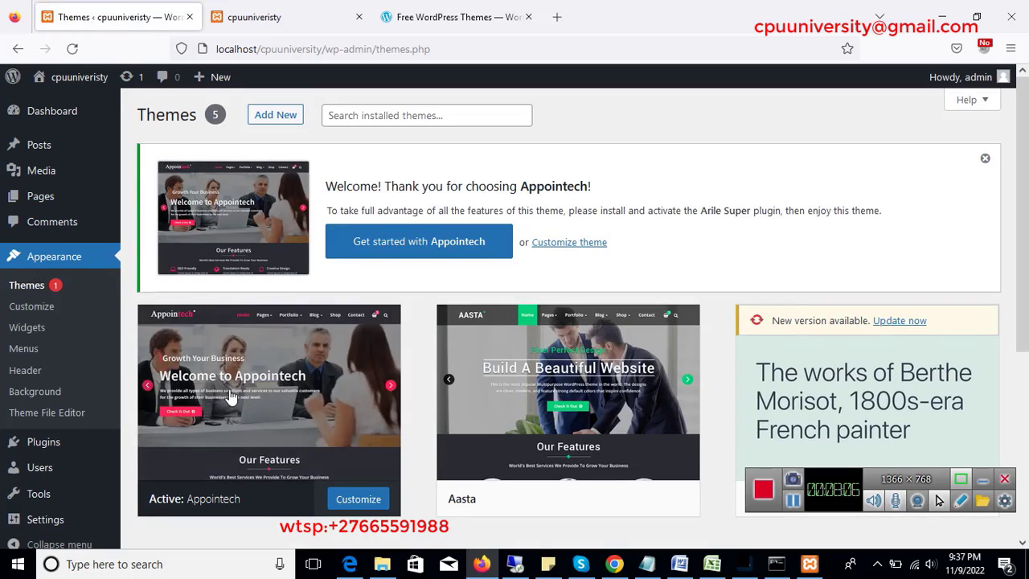
mouse_move(238, 430)
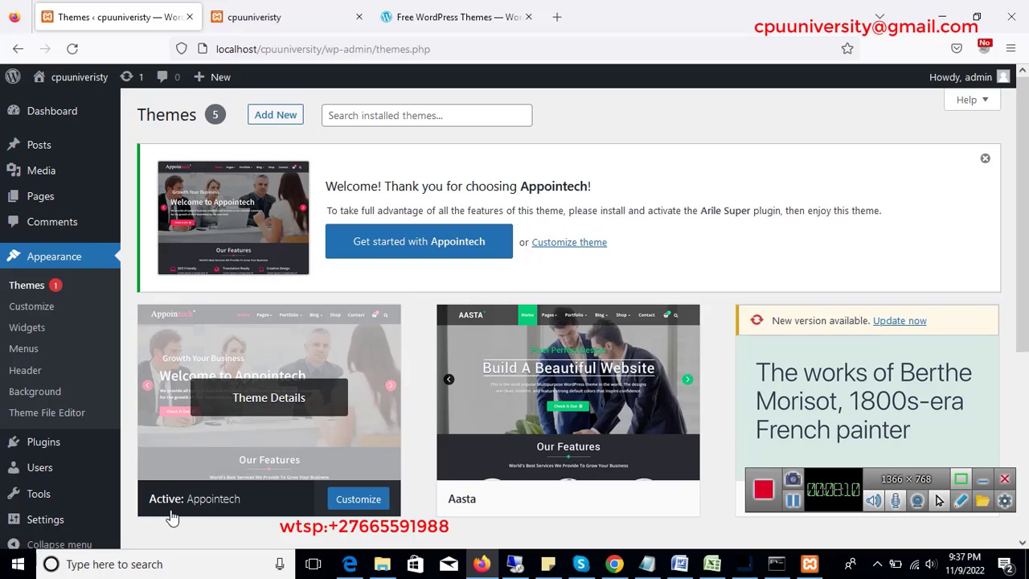
click(464, 27)
click(388, 50)
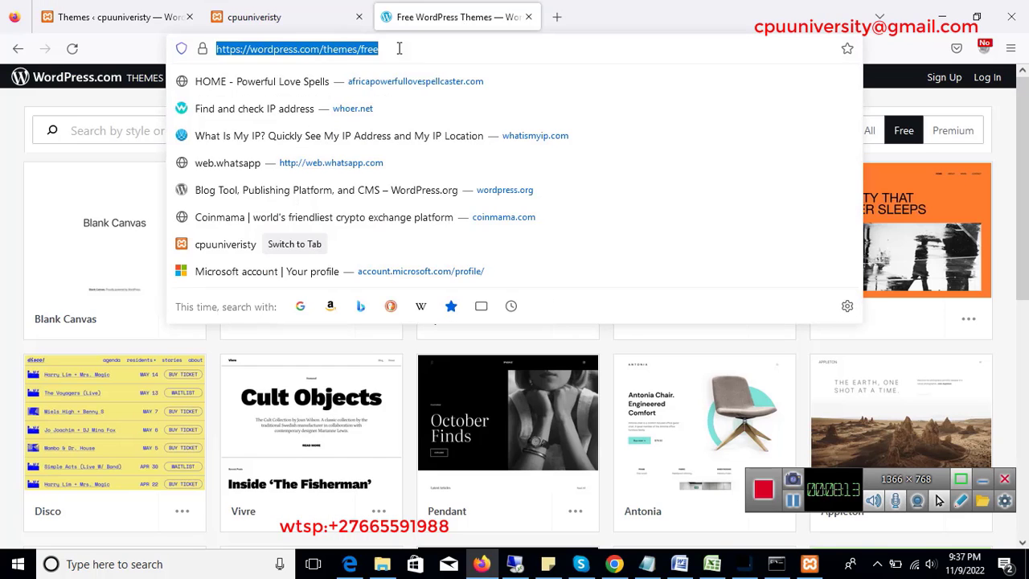
Reload the local site's front page to check the Appointech design, then return to the Themes tab
click(304, 18)
click(369, 51)
key(ctrl+c)
click(392, 52)
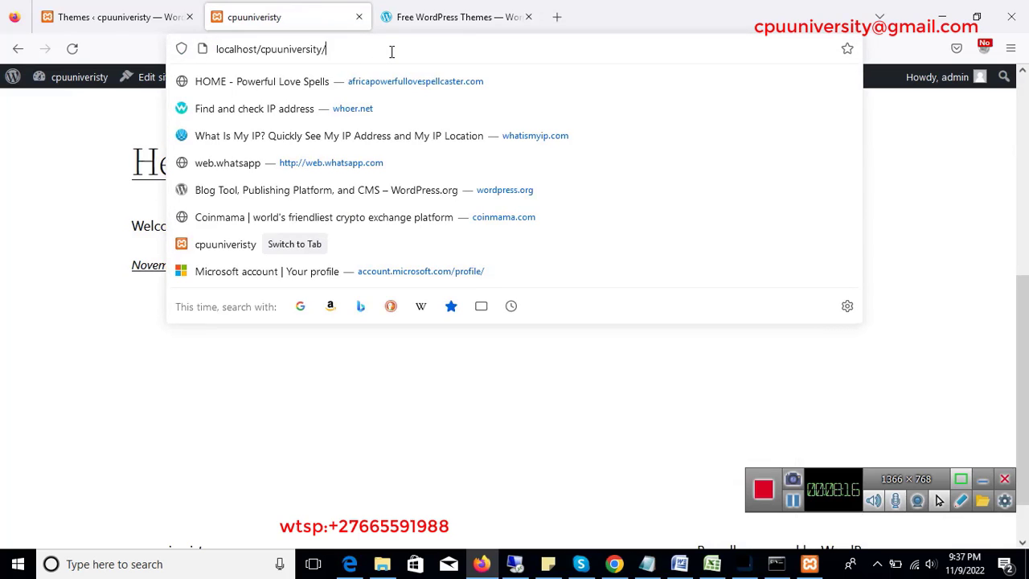
key(Return)
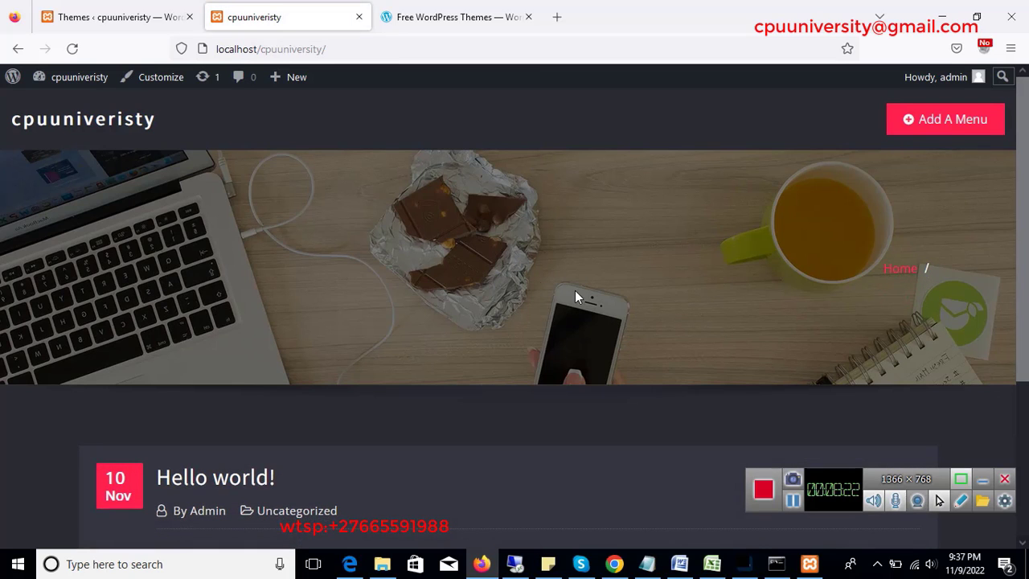
scroll(1026, 164, down, 3)
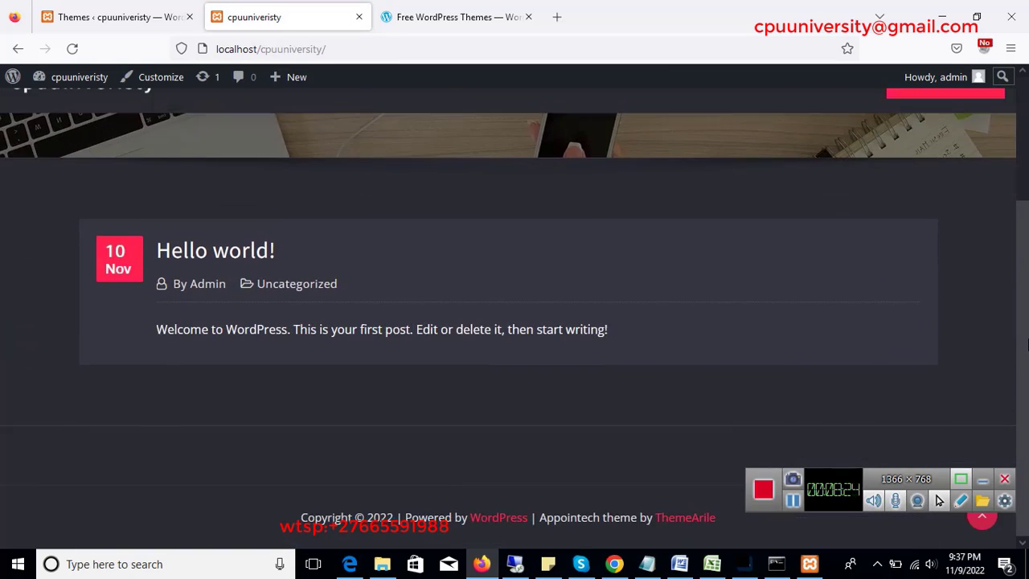
scroll(1027, 164, up, 3)
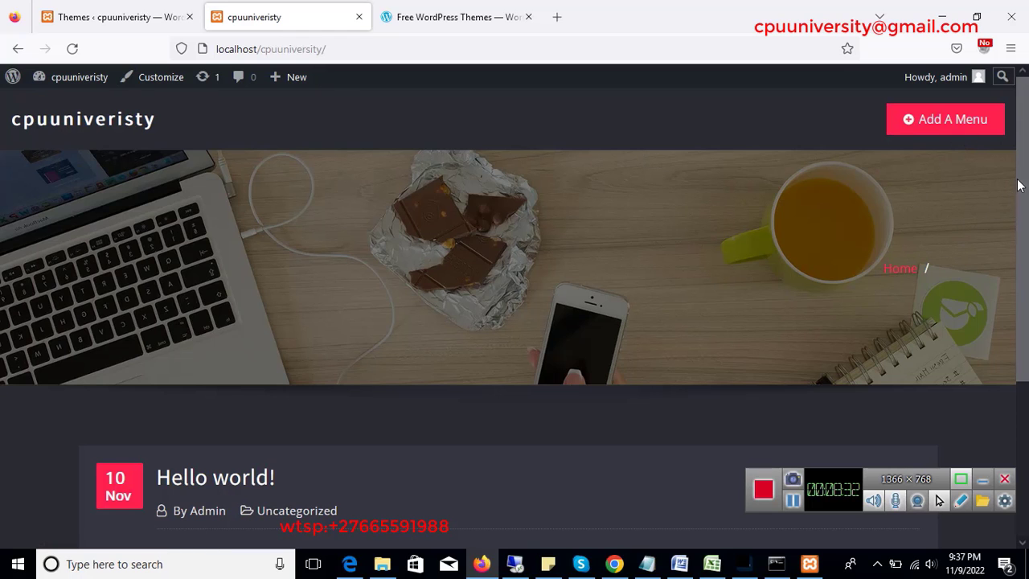
drag(1021, 185, 1023, 121)
scroll(537, 211, down, 3)
scroll(537, 211, up, 3)
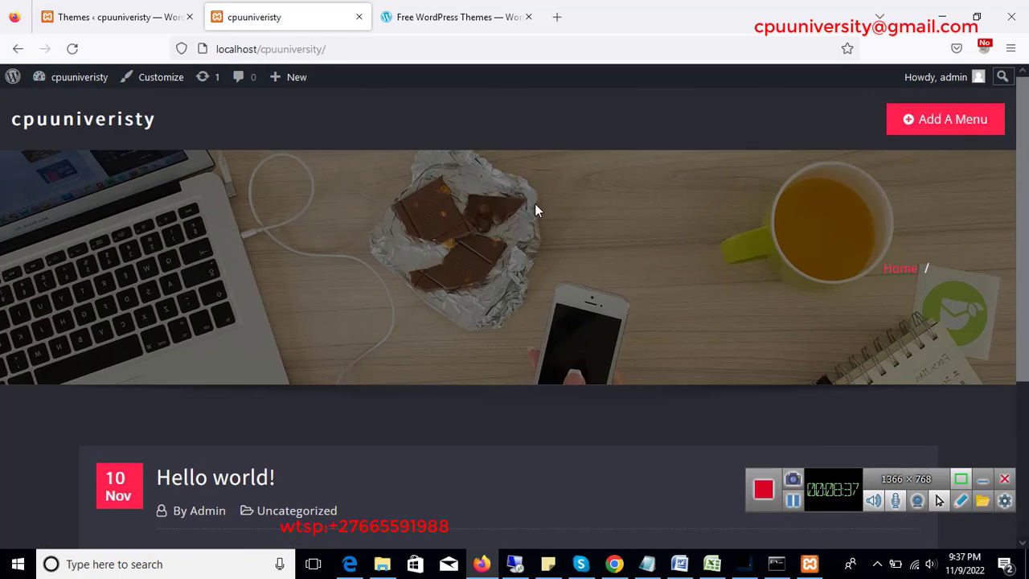
click(99, 16)
scroll(547, 390, down, 5)
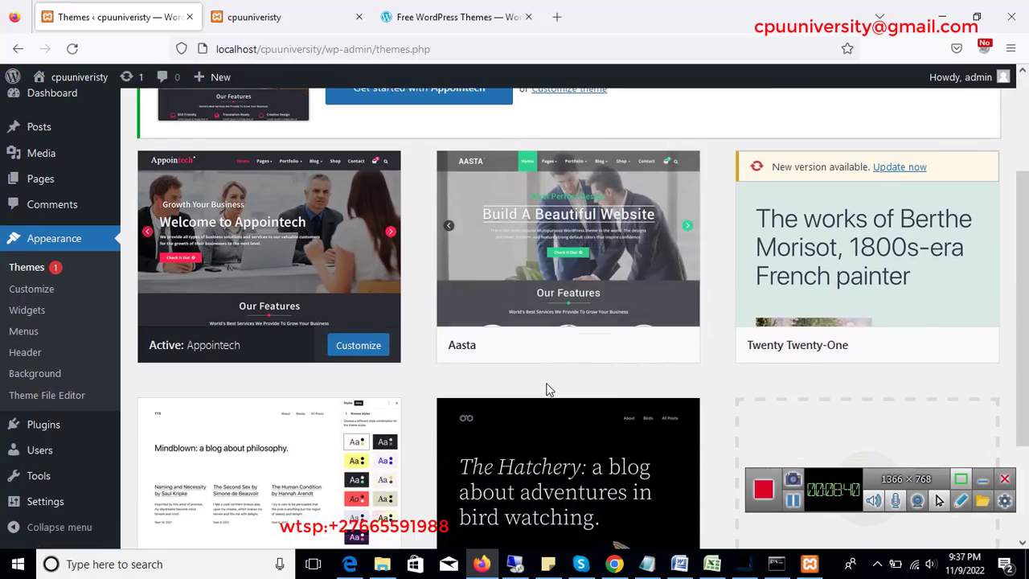
Open Add New and scroll the Popular themes grid down to the Twenty Fourteen card
scroll(514, 402, up, 5)
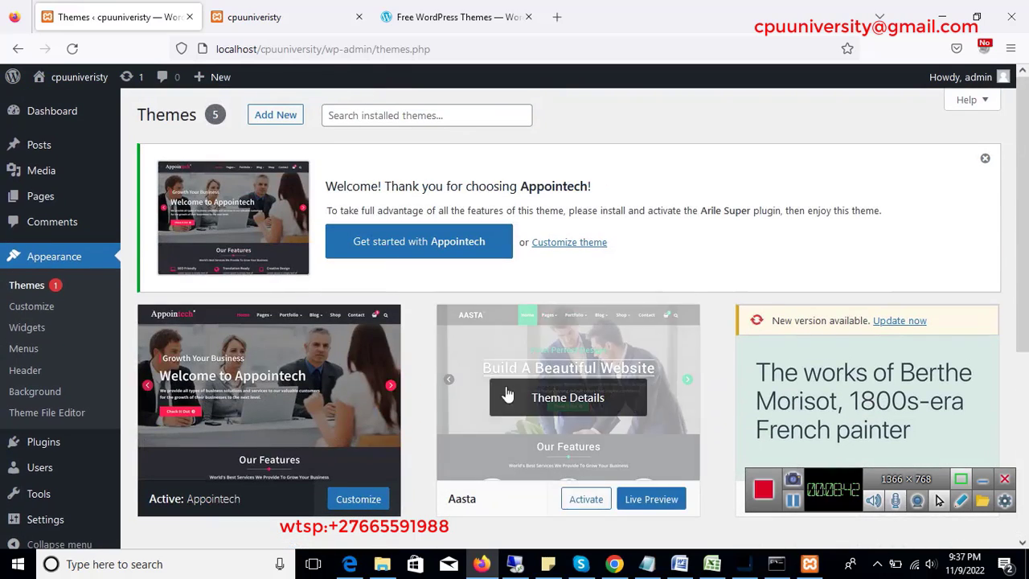
click(257, 122)
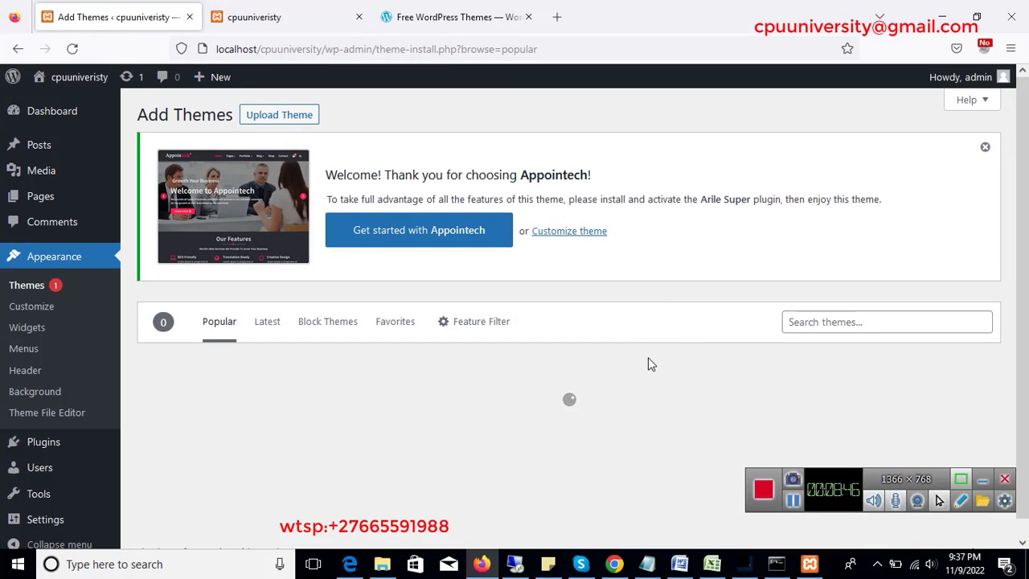
scroll(648, 359, down, 2)
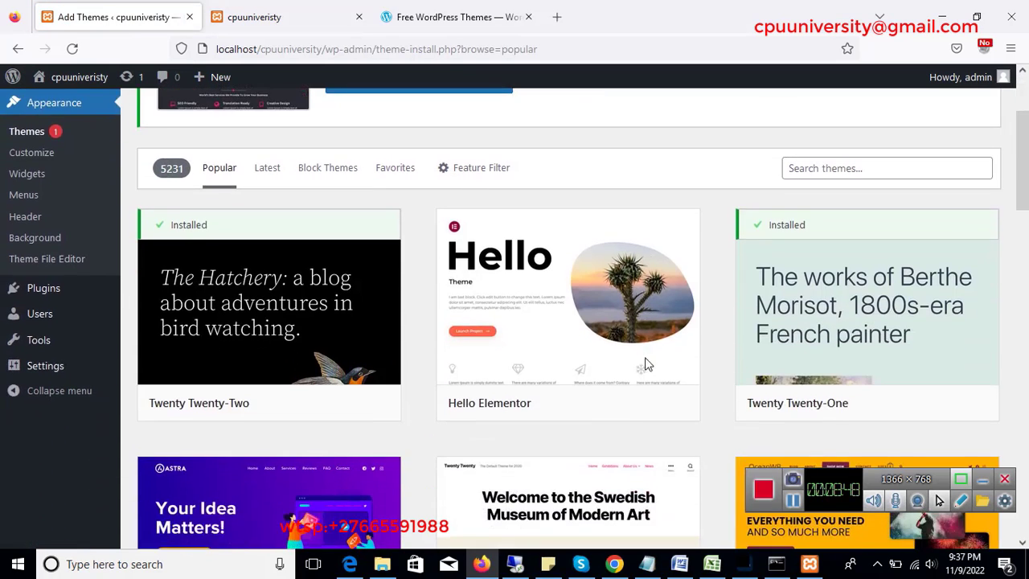
scroll(647, 365, down, 8)
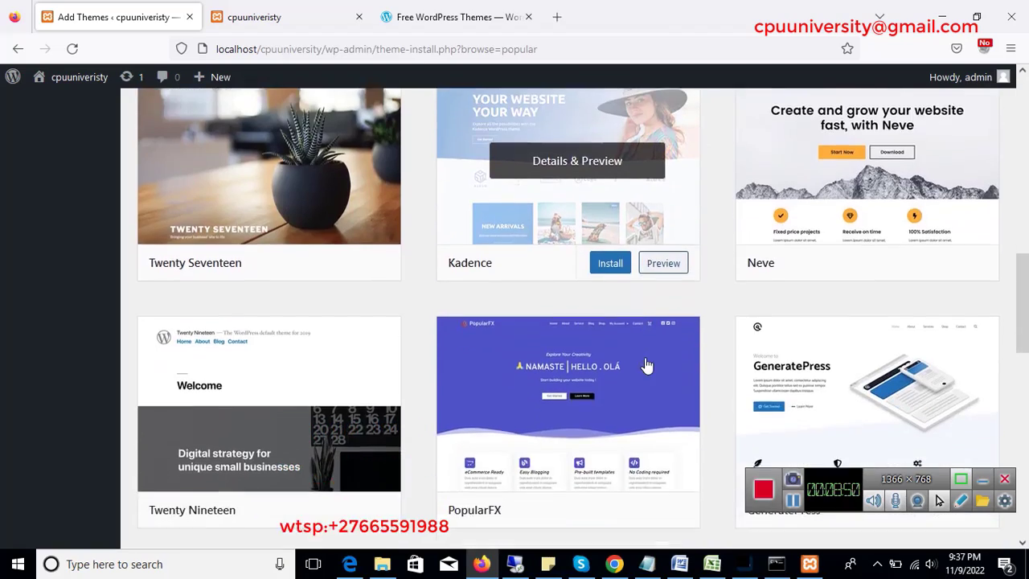
scroll(648, 365, down, 7)
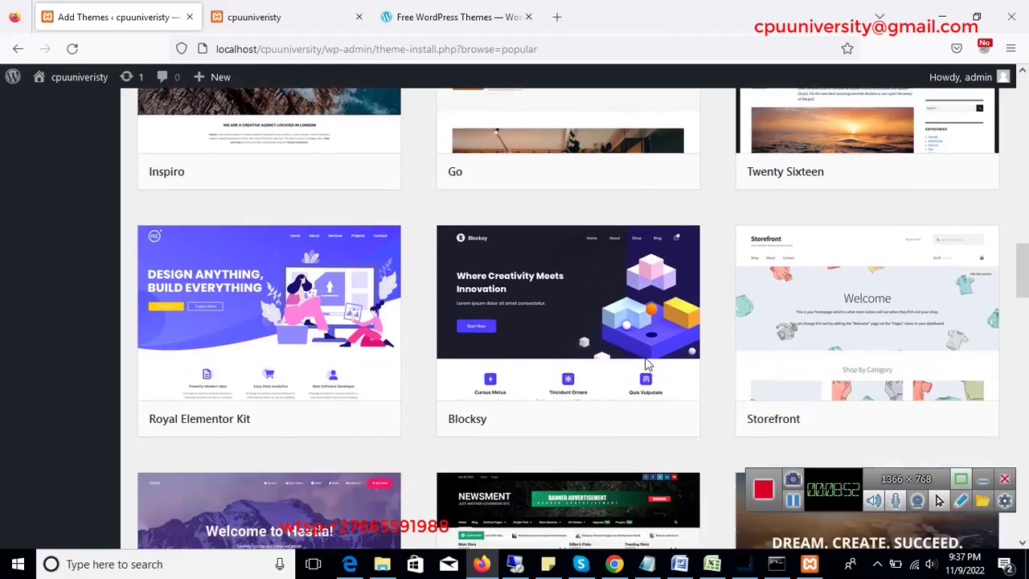
scroll(648, 365, down, 3)
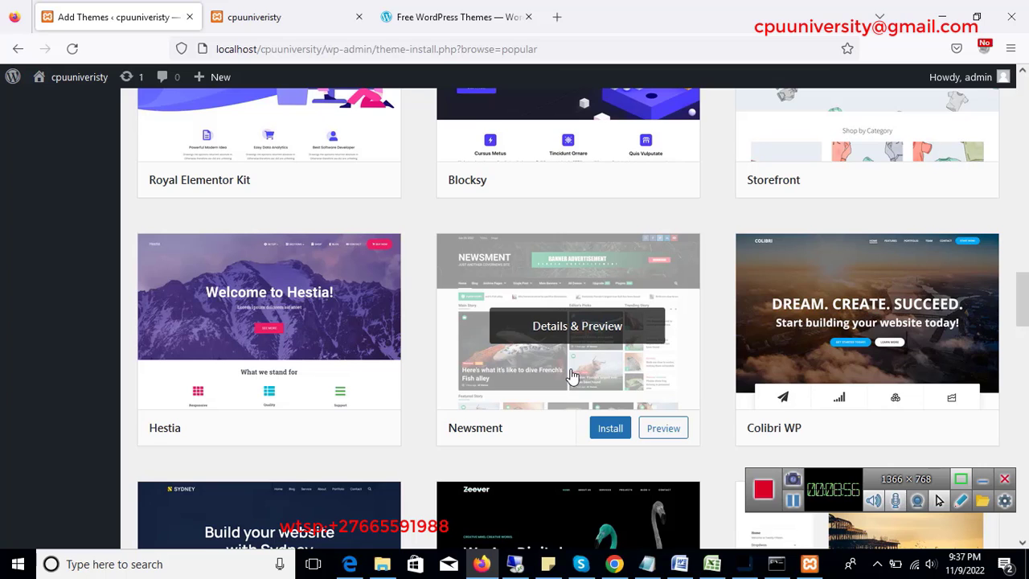
scroll(572, 374, down, 4)
scroll(560, 391, down, 3)
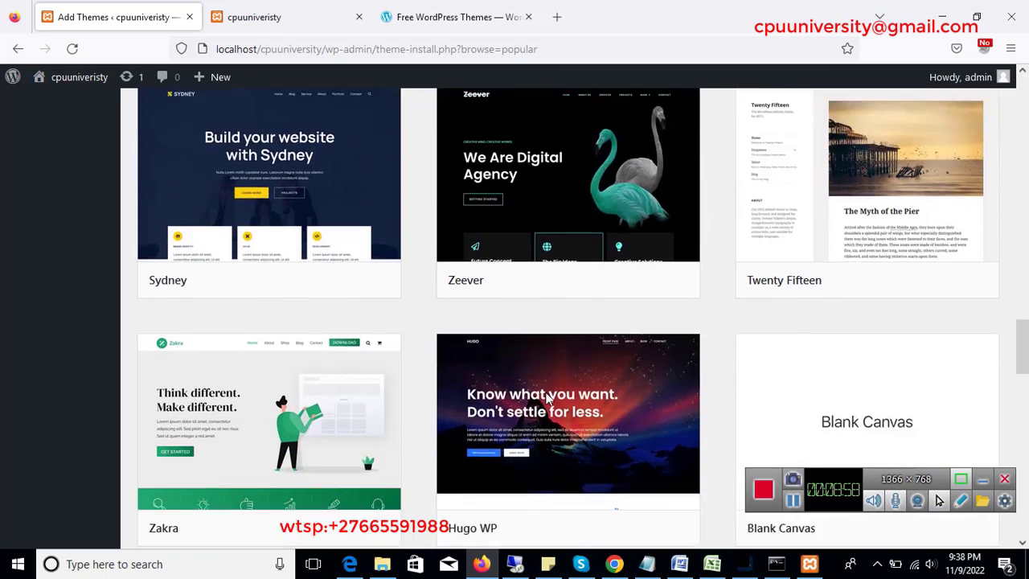
scroll(545, 400, down, 6)
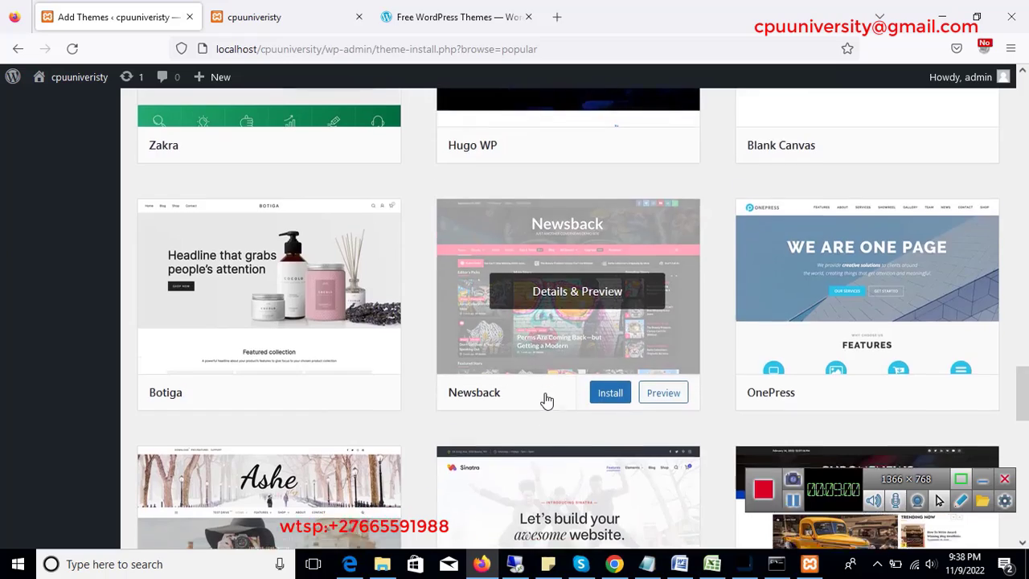
scroll(545, 400, down, 2)
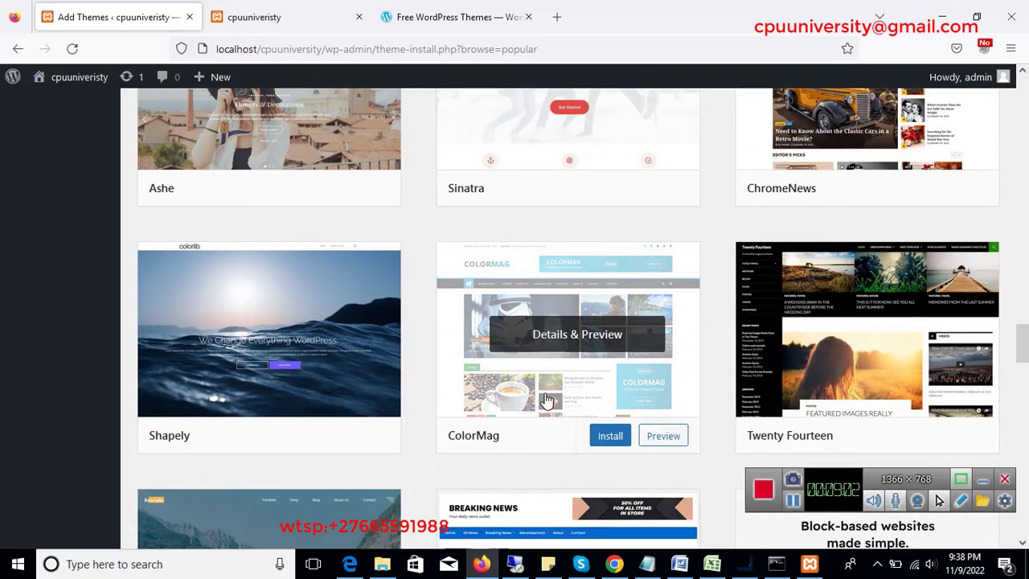
scroll(555, 418, down, 2)
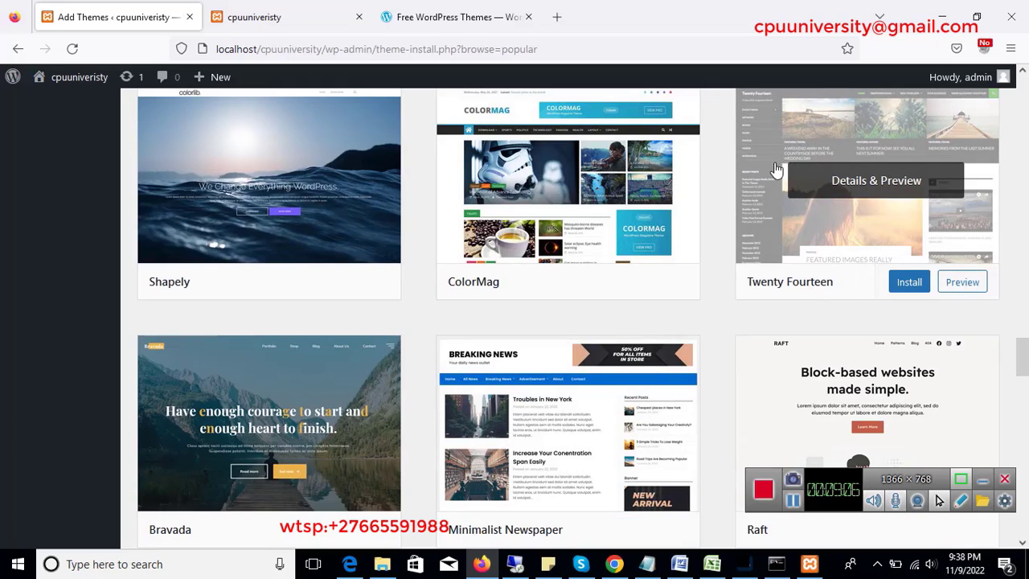
Install Twenty Fourteen from its card in the Popular themes list
click(909, 283)
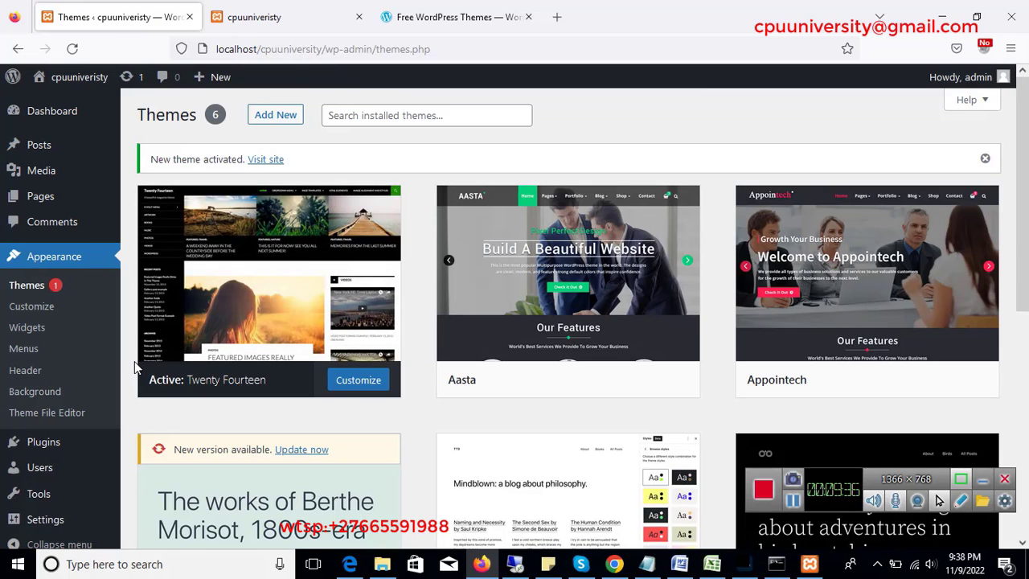
Reload the cpuuniveristy front page to check the Twenty Fourteen design, then return to the Themes tab
click(284, 28)
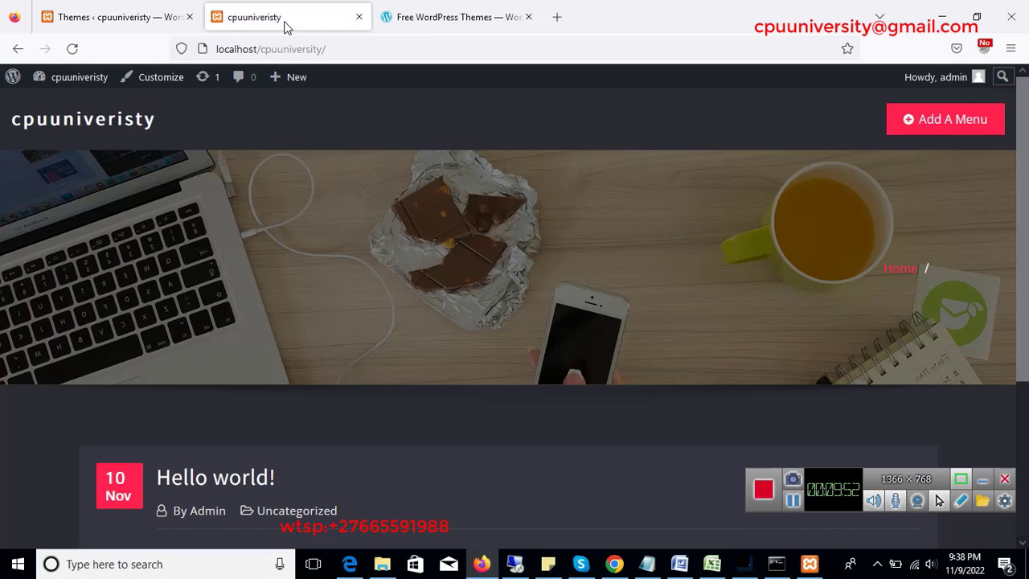
click(379, 52)
key(ctrl+v)
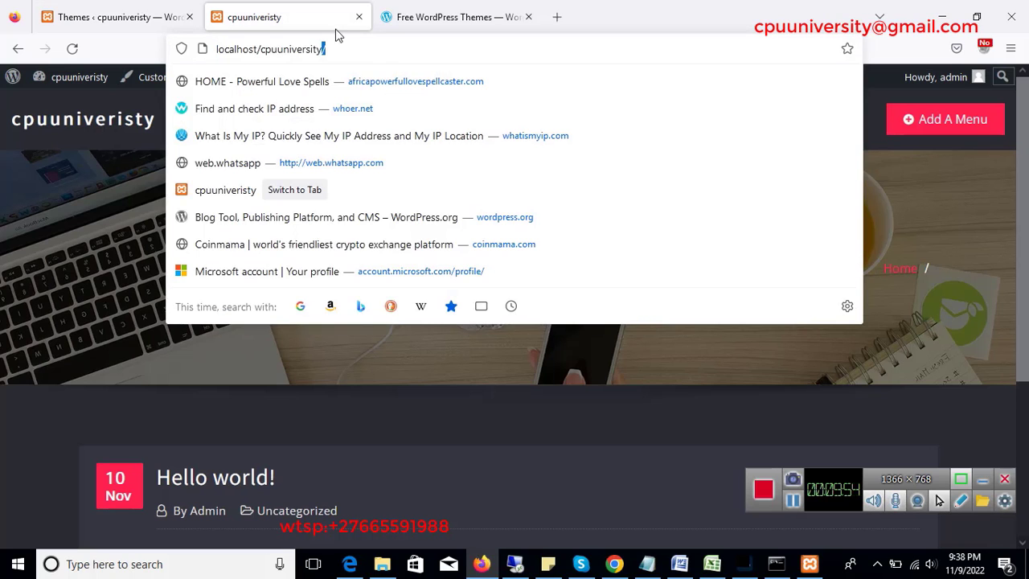
click(344, 44)
key(Return)
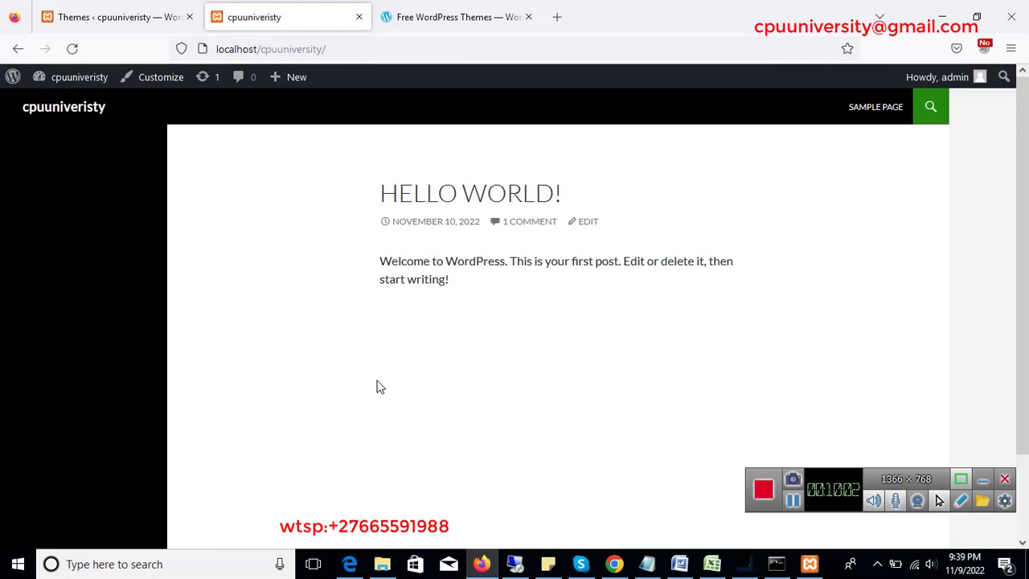
scroll(301, 352, up, 3)
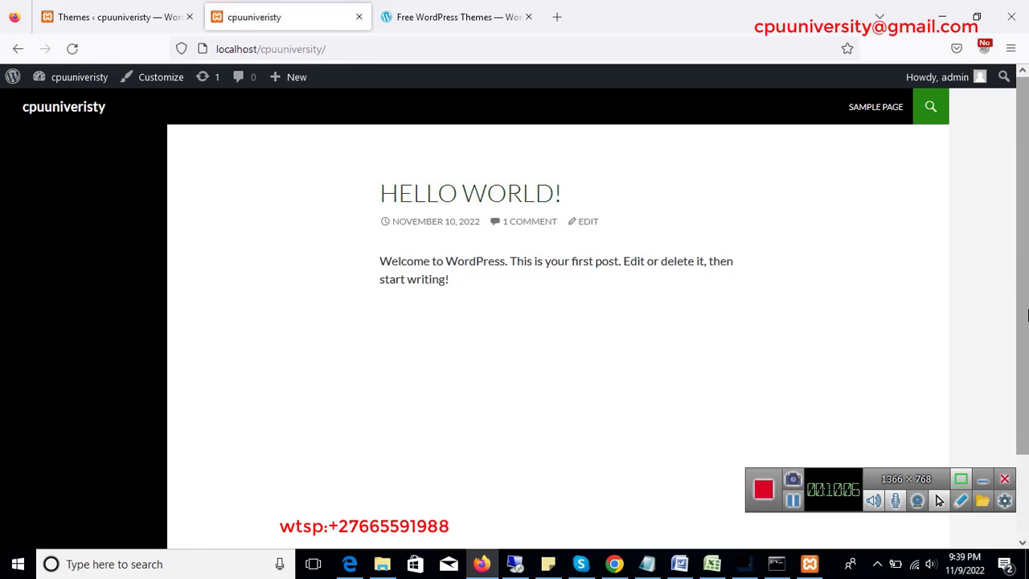
scroll(1023, 120, down, 2)
scroll(1025, 95, up, 2)
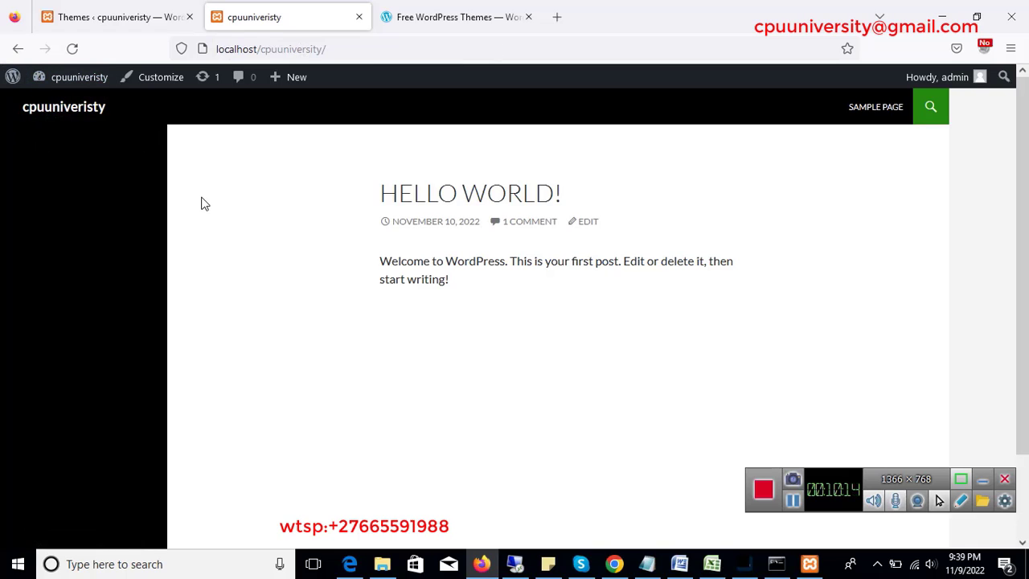
click(107, 21)
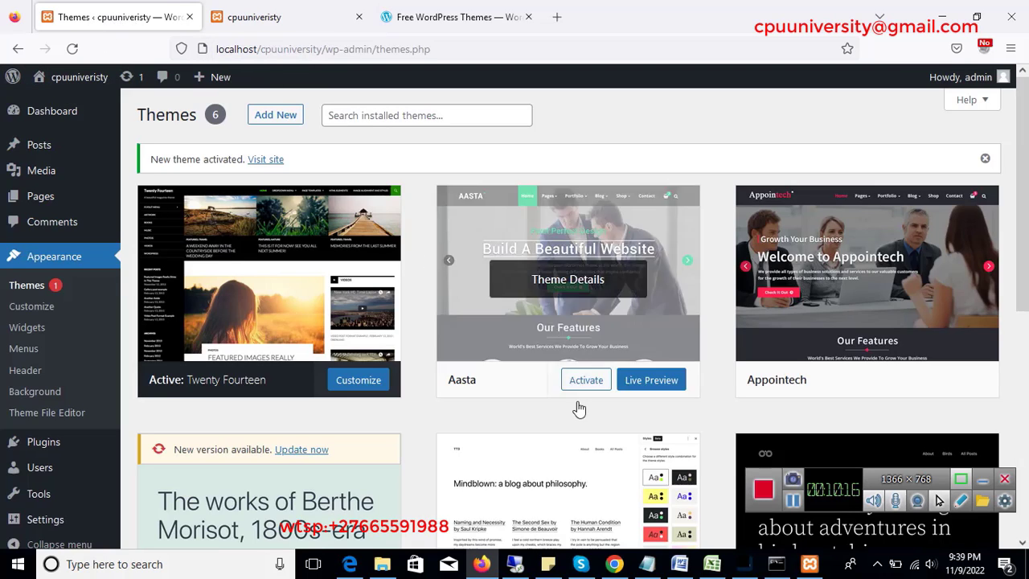
Locate the Appointech card in the installed themes list and activate it
scroll(503, 394, down, 2)
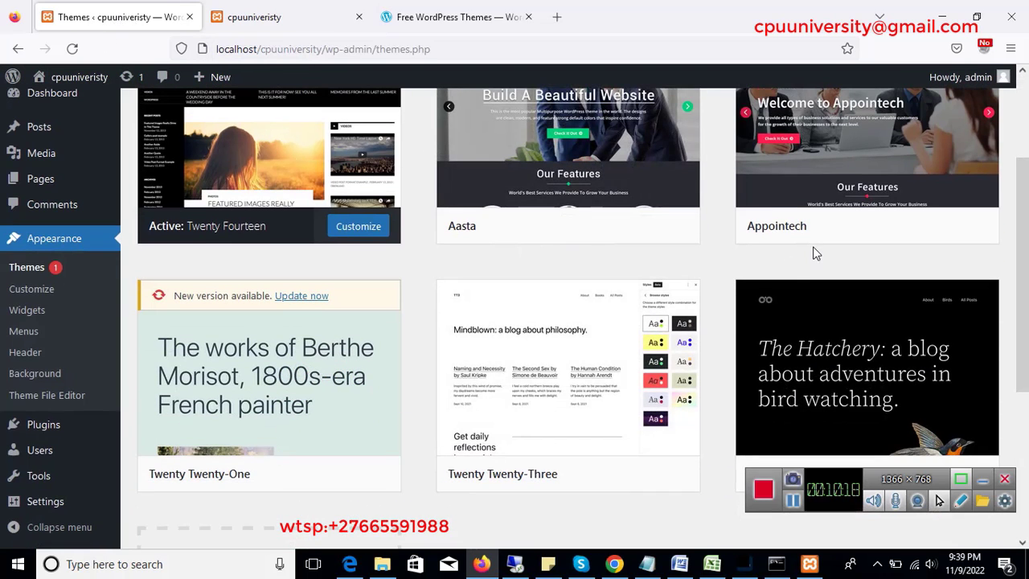
scroll(813, 254, down, 3)
scroll(813, 256, up, 3)
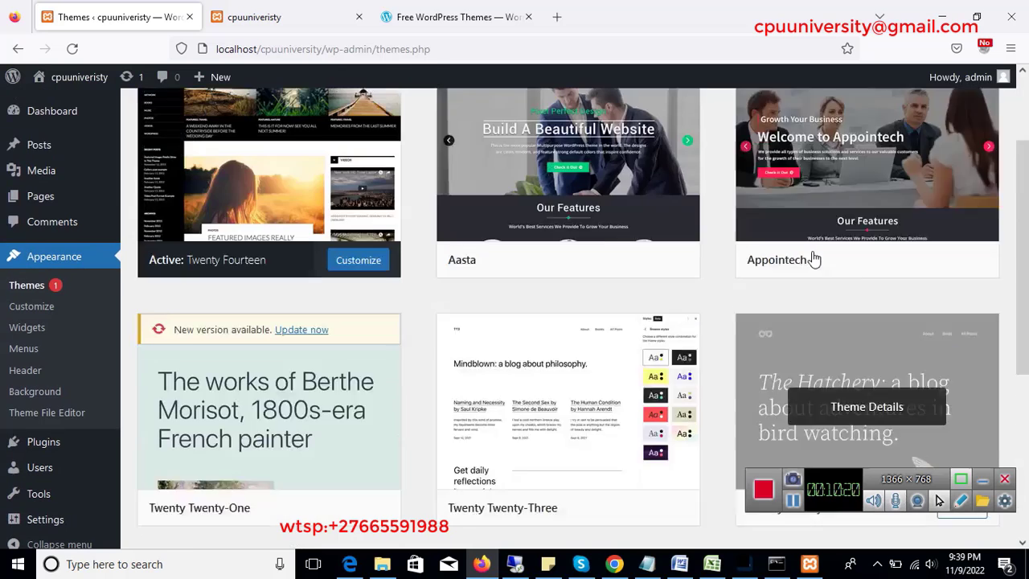
scroll(813, 259, up, 1)
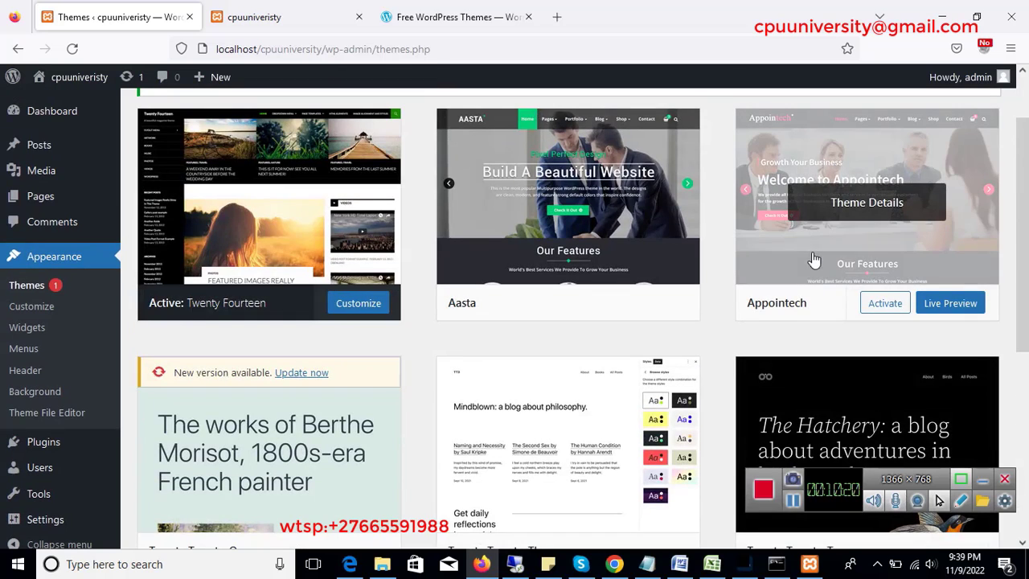
click(881, 318)
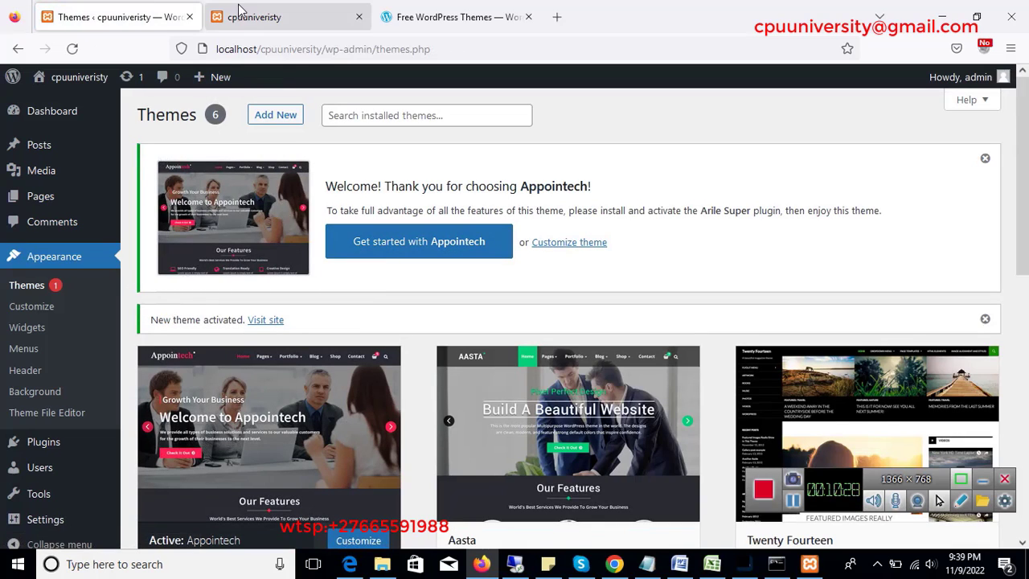
Reload the cpuuniveristy tab and scroll through the Appointech header image and Hello world! post
click(281, 17)
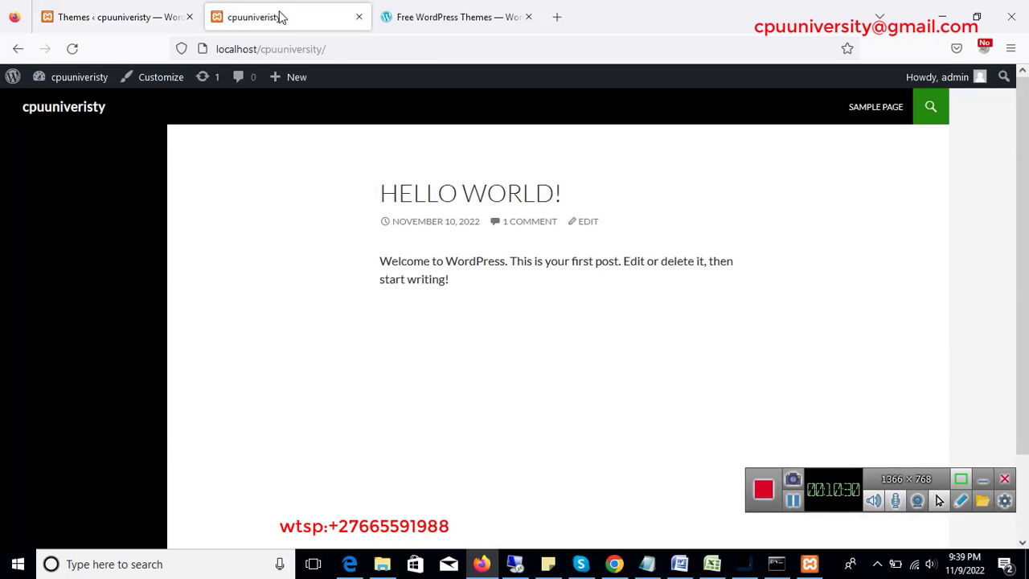
click(358, 50)
click(378, 51)
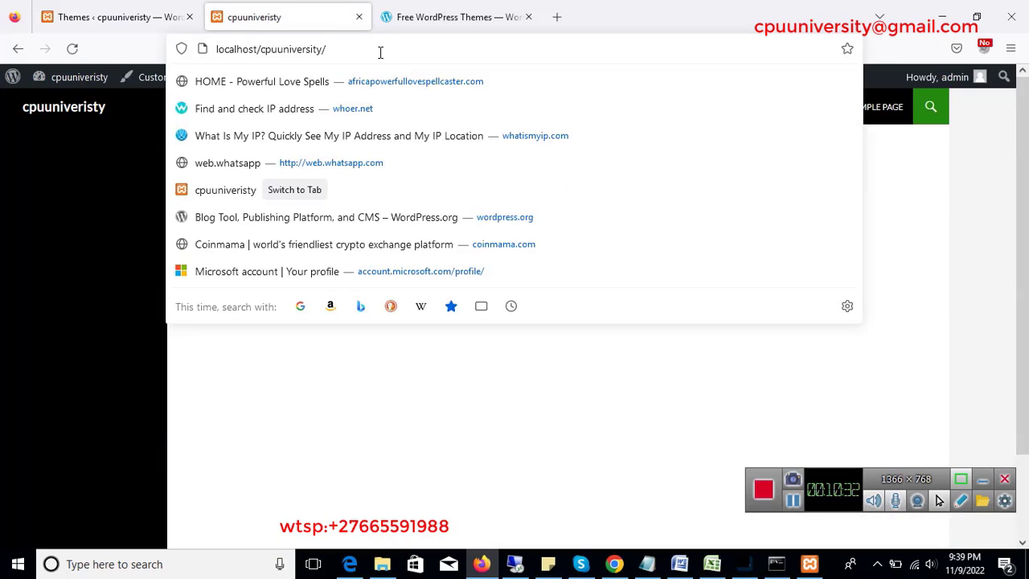
key(Return)
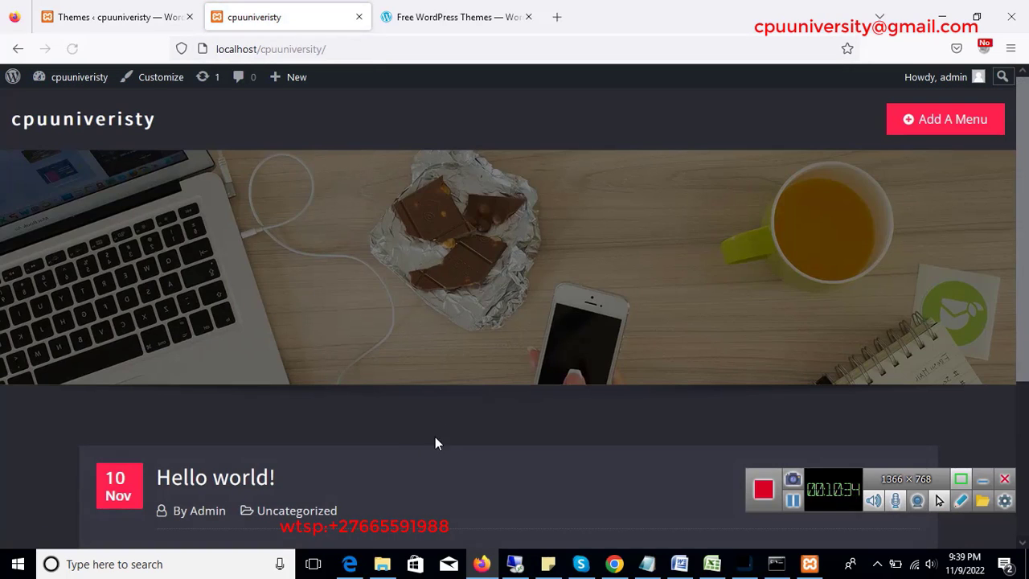
scroll(466, 372, down, 3)
scroll(467, 372, up, 3)
scroll(462, 285, down, 3)
scroll(462, 286, up, 3)
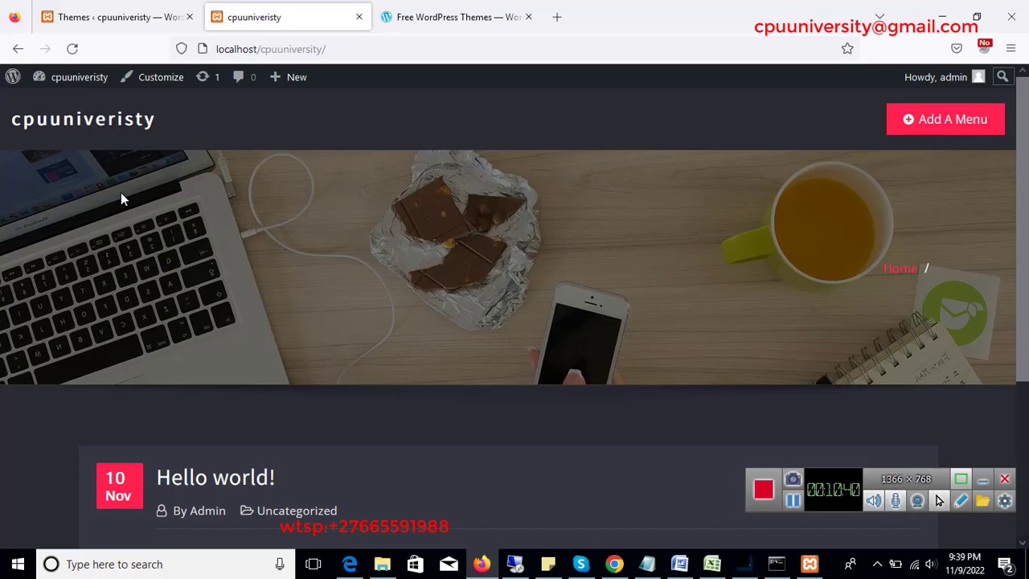